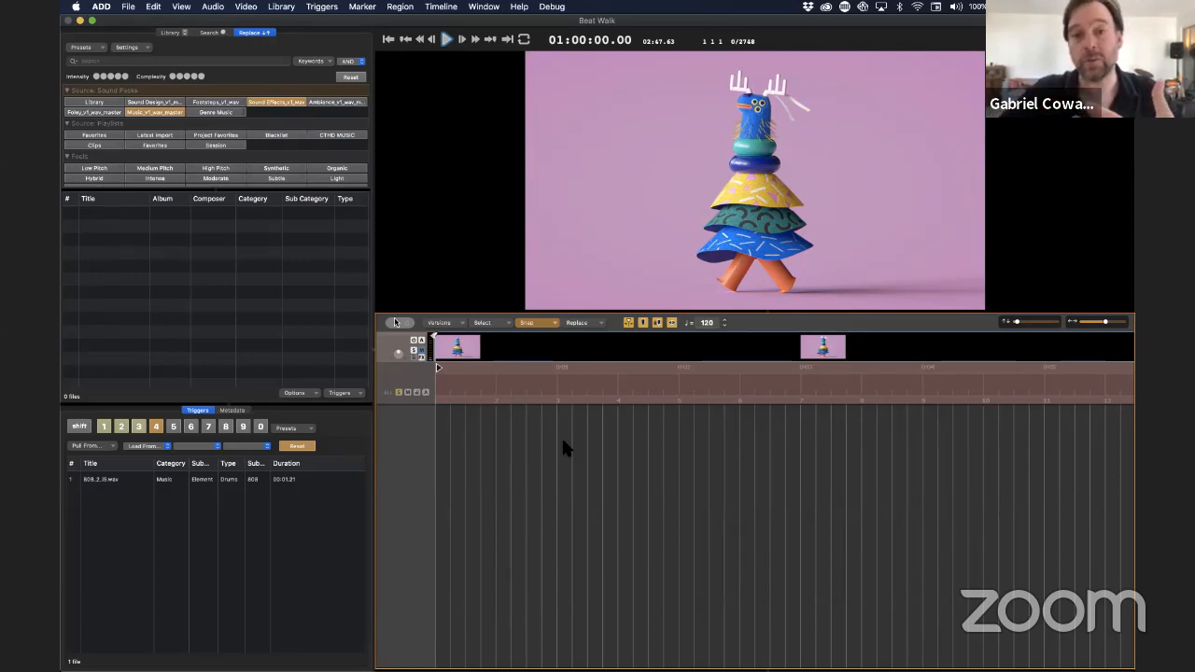
Switch to the library search and review the sounds assigned to triggers 1 to 4
left_click(201, 36)
left_click(104, 426)
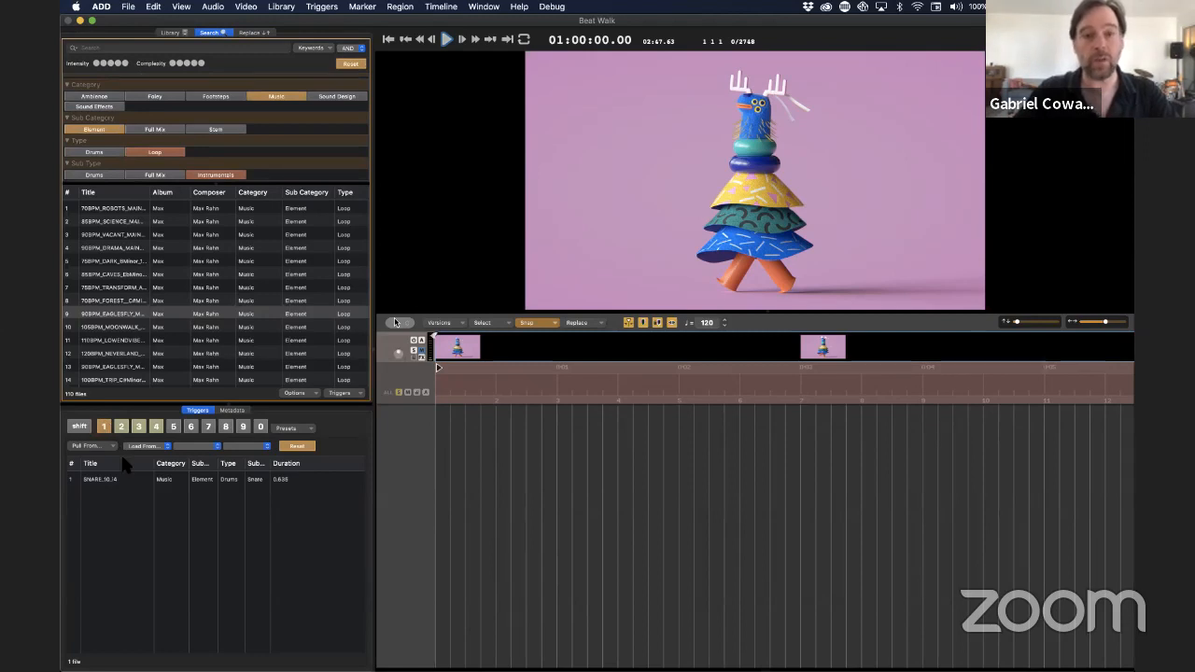
left_click(121, 426)
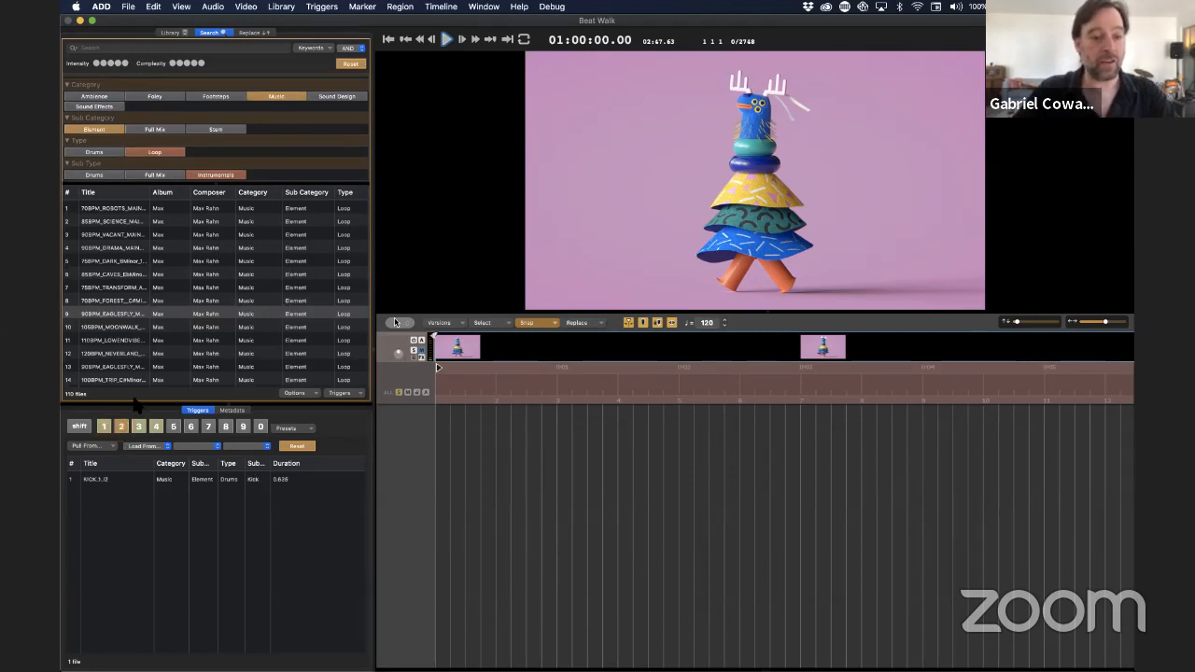
left_click(138, 426)
left_click(156, 427)
left_click(105, 427)
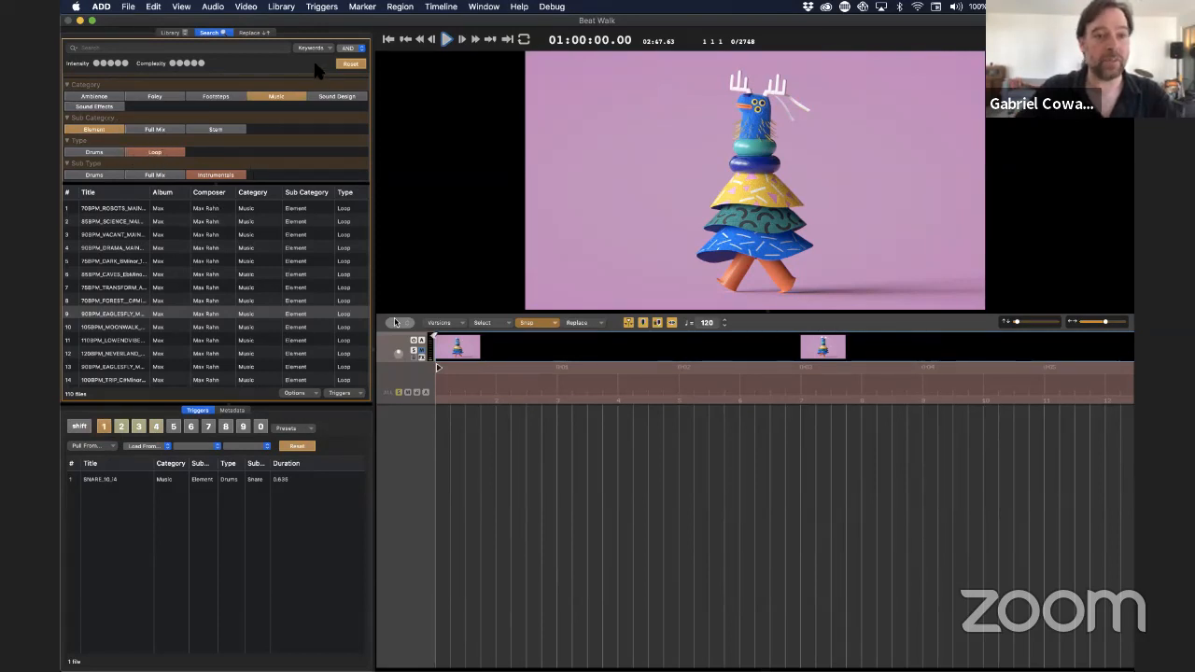
Reset the search filters and filter the library to Music, Element, Drums, 808
left_click(347, 64)
left_click(280, 96)
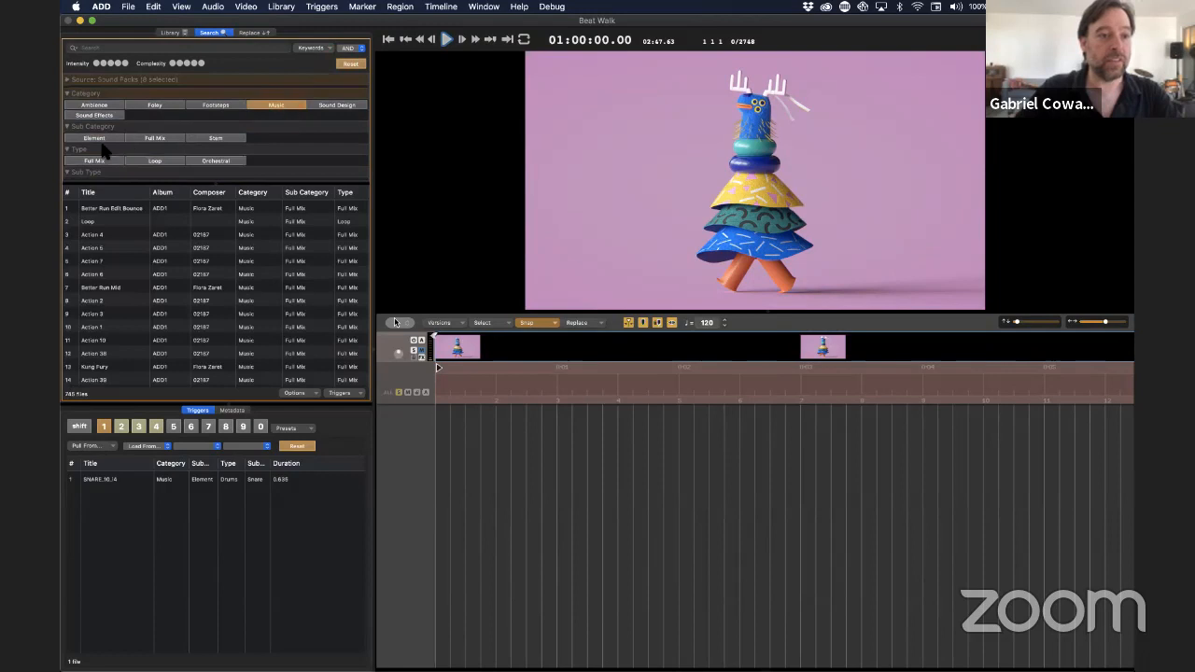
left_click(96, 138)
left_click(96, 163)
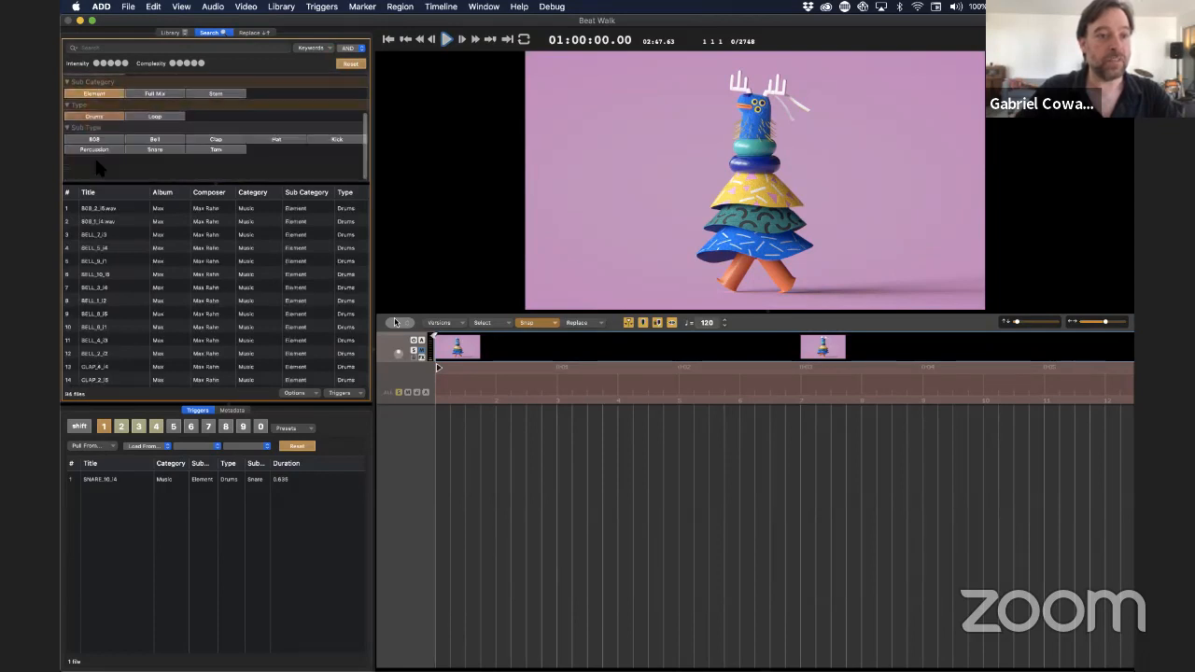
left_click(107, 166)
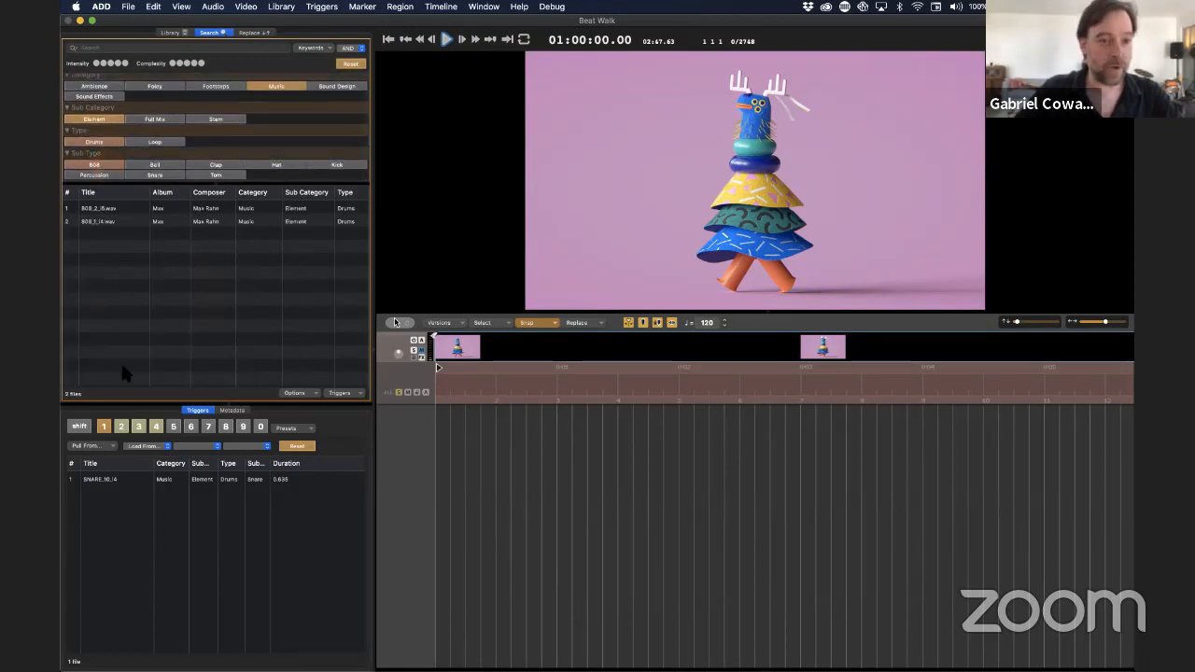
left_click_drag(112, 210, 97, 476)
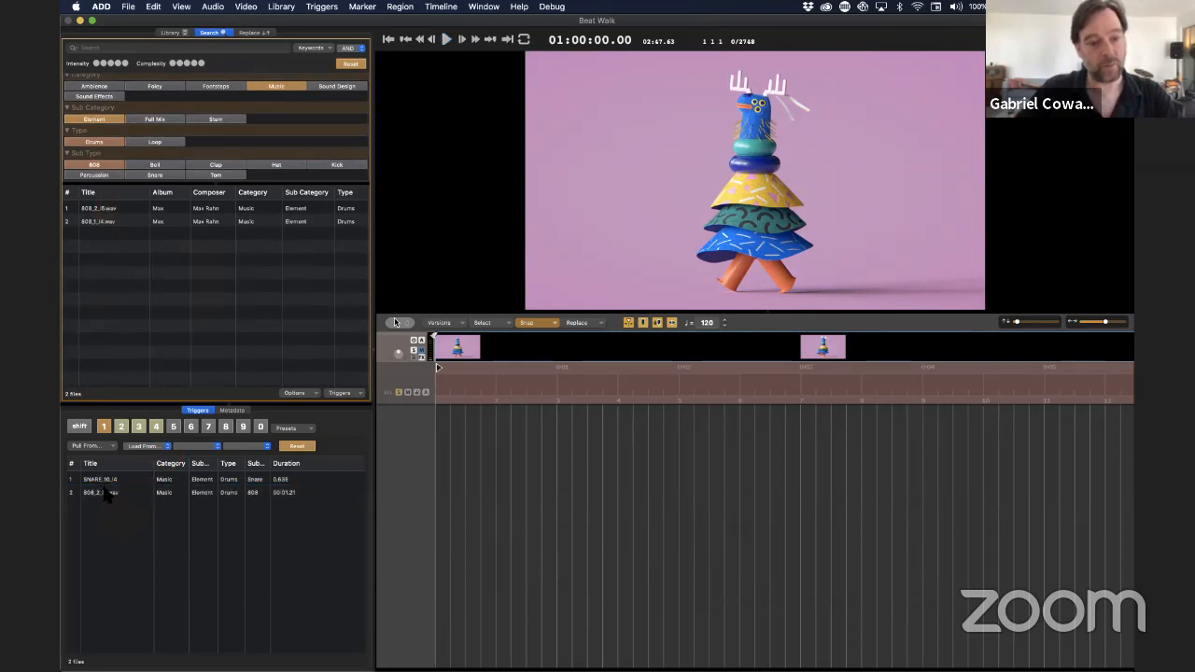
left_click(106, 493)
key("BackSpace")
Set the timeline's ruler snapping to None
left_click(455, 493)
left_click(535, 323)
mouse_move(537, 336)
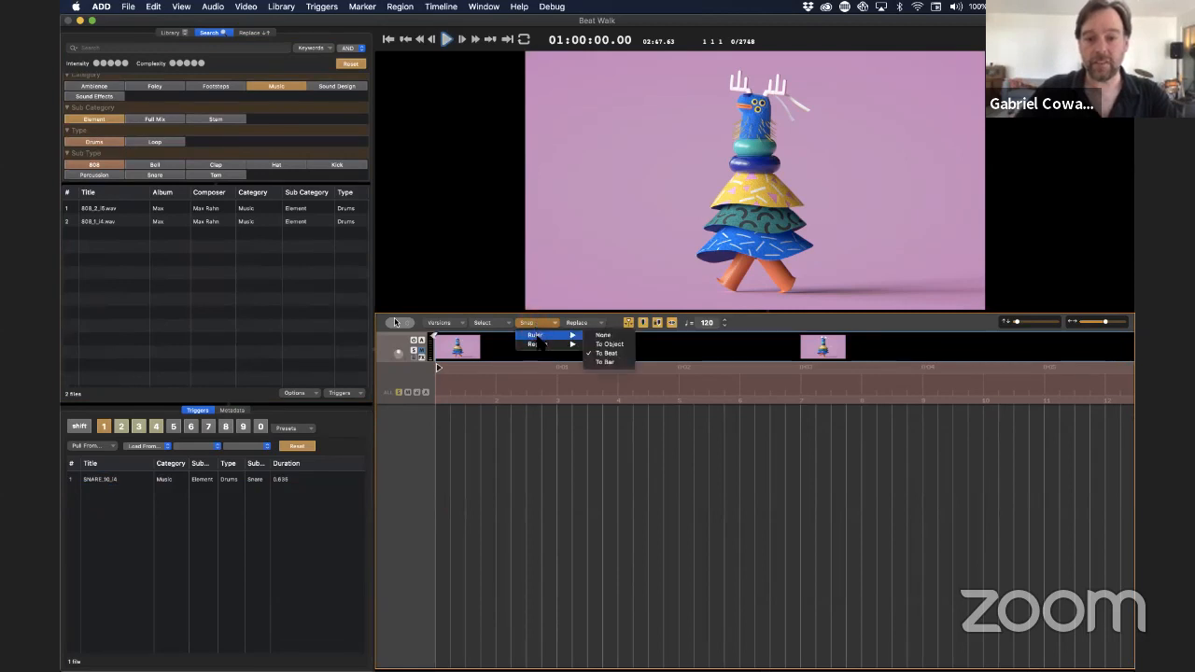
left_click(469, 495)
Insert the snare, kick, closed hat and 808 sounds from triggers 1 to 4 at the start of the timeline
left_click(468, 488)
key("Return")
key("1")
key("2")
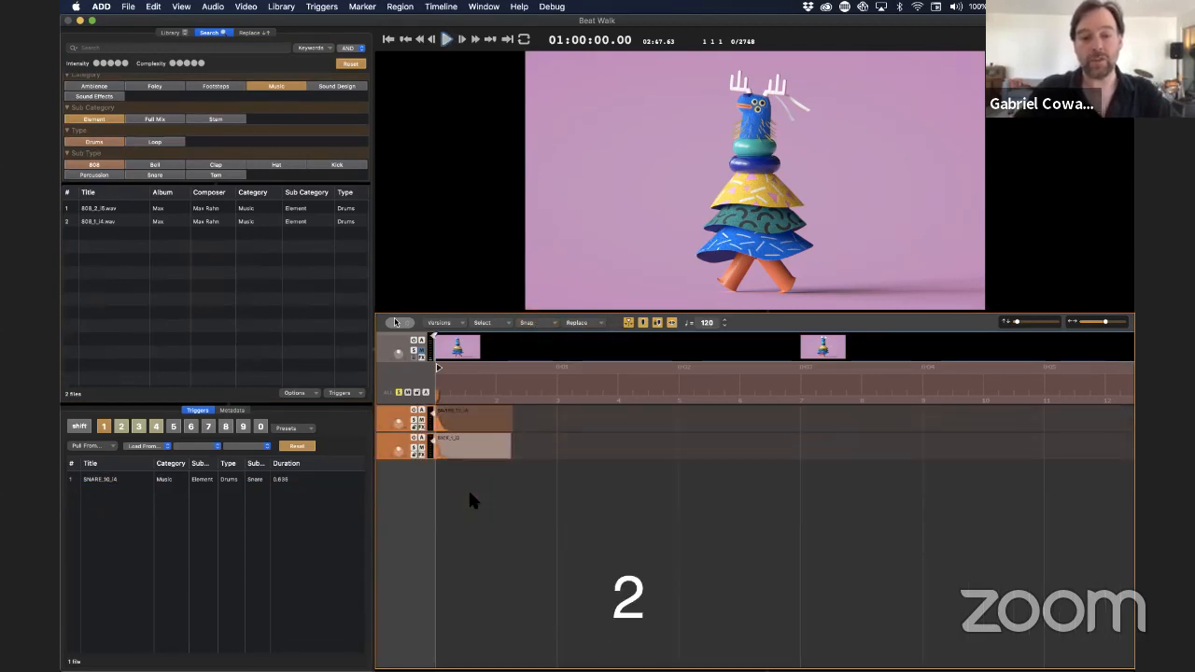
key("3")
key("4")
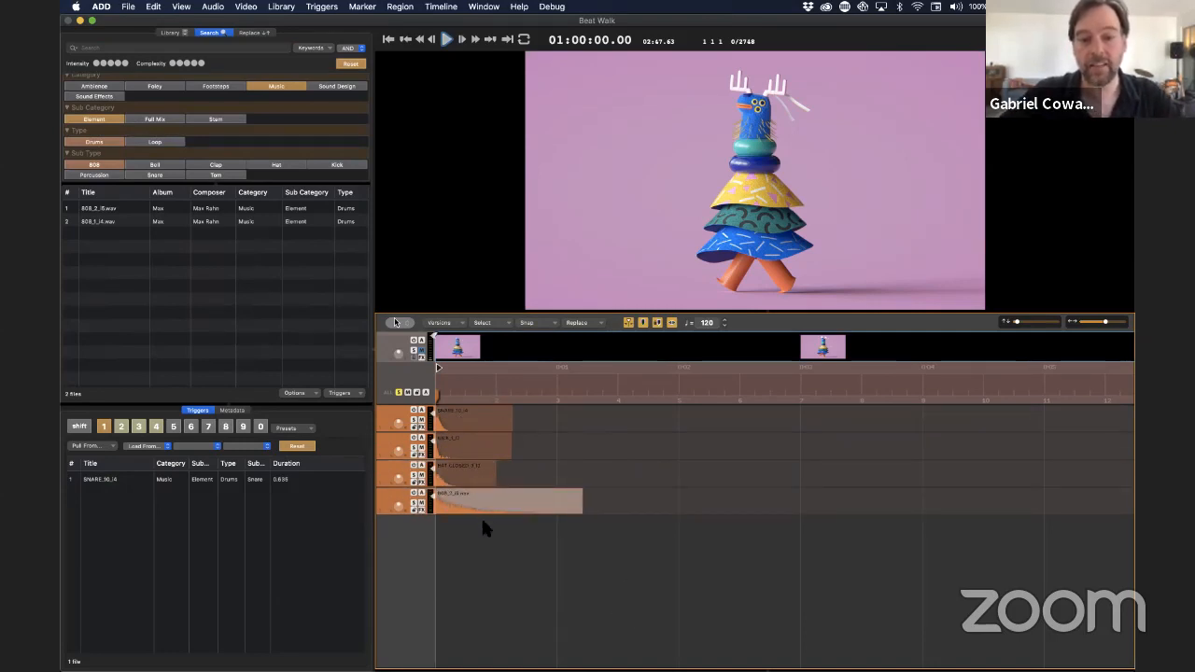
Turn ruler snapping back on for the timeline and deselect the regions
left_click(526, 322)
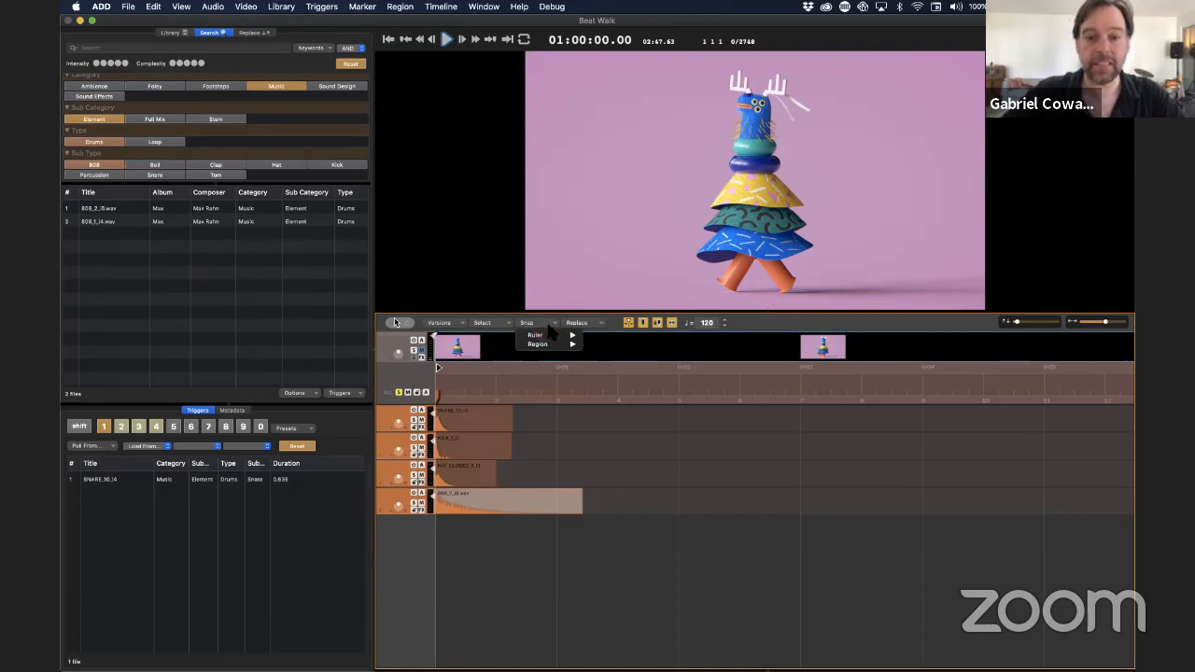
mouse_move(550, 336)
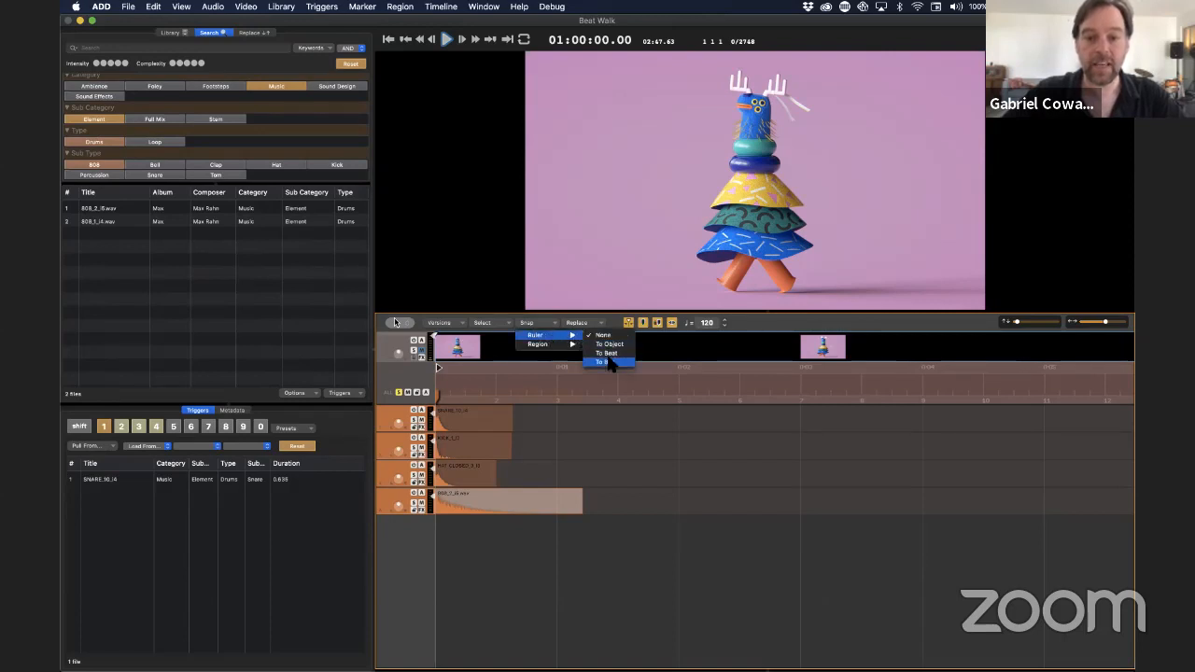
left_click(609, 361)
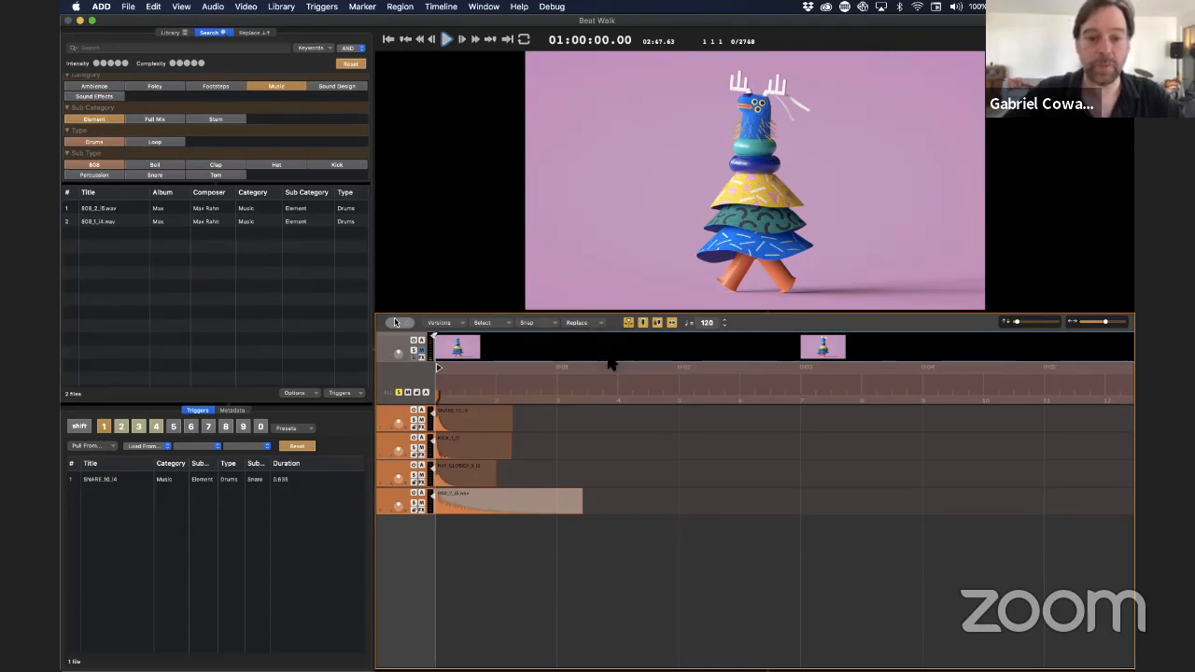
left_click(532, 602)
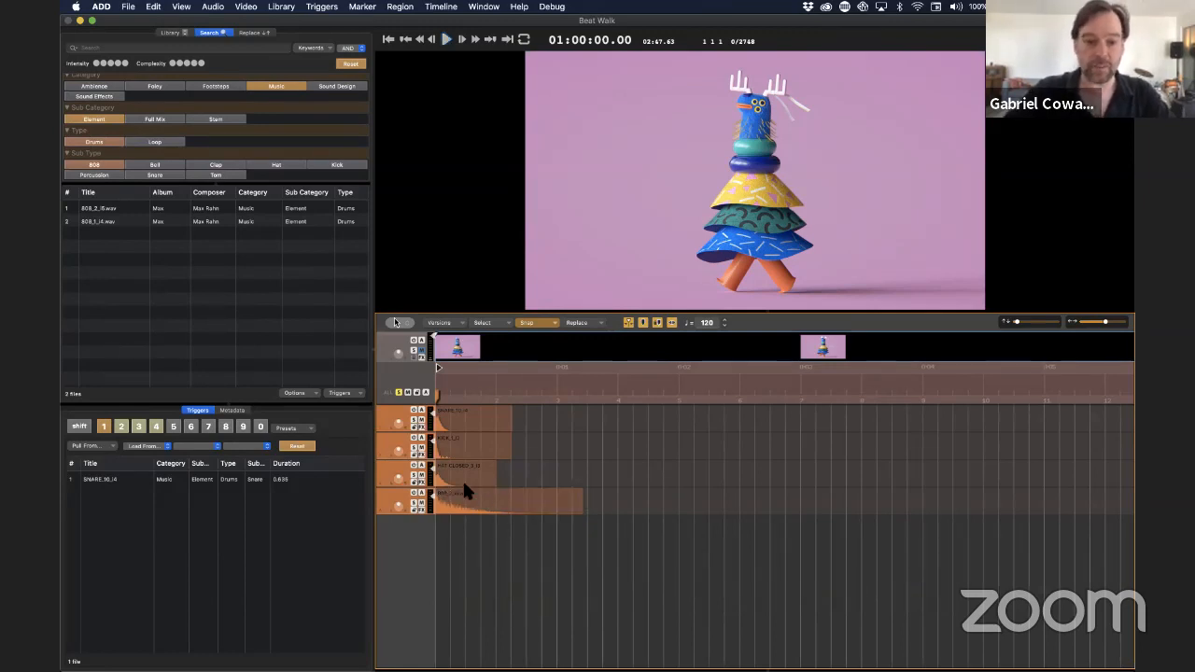
Build the drum pattern by moving the snare to ruler mark 2, repeating the closed hat, and copying the kick and 808 just past mark 3
left_click_drag(458, 483, 646, 483)
left_click_drag(470, 419, 609, 466)
left_click_drag(505, 520, 715, 486)
Switch to Slack to check the latest group conversation messages, and return to the ADD project
key("super+Tab")
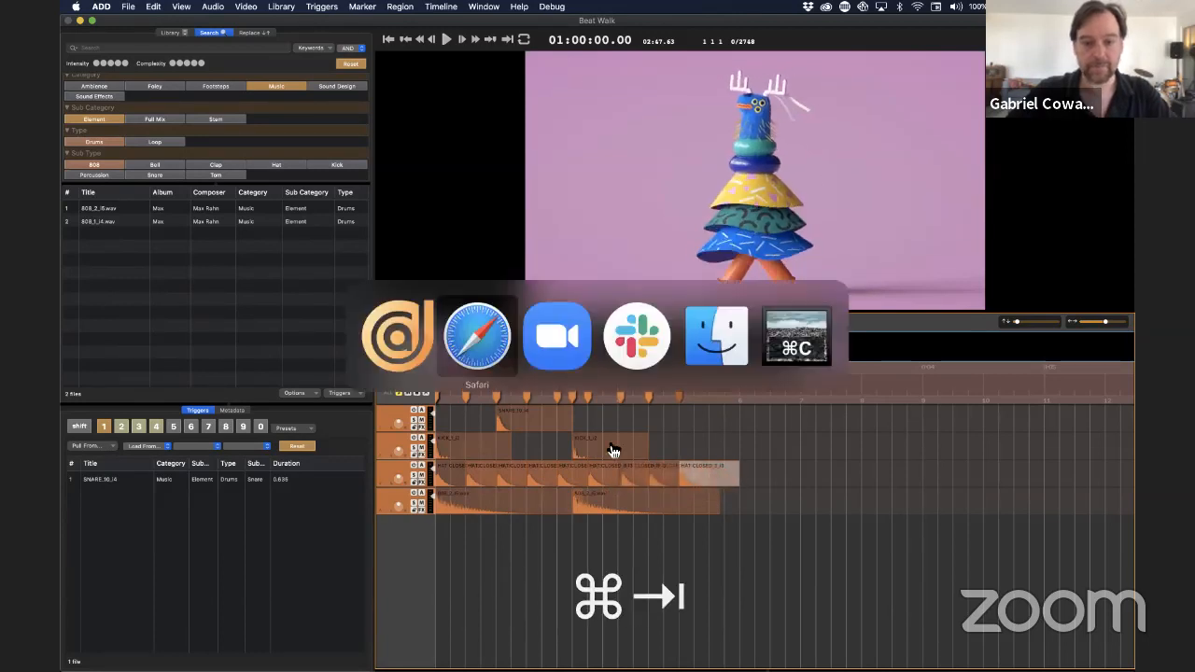
left_click(630, 343)
scroll(311, 413, "down", 5)
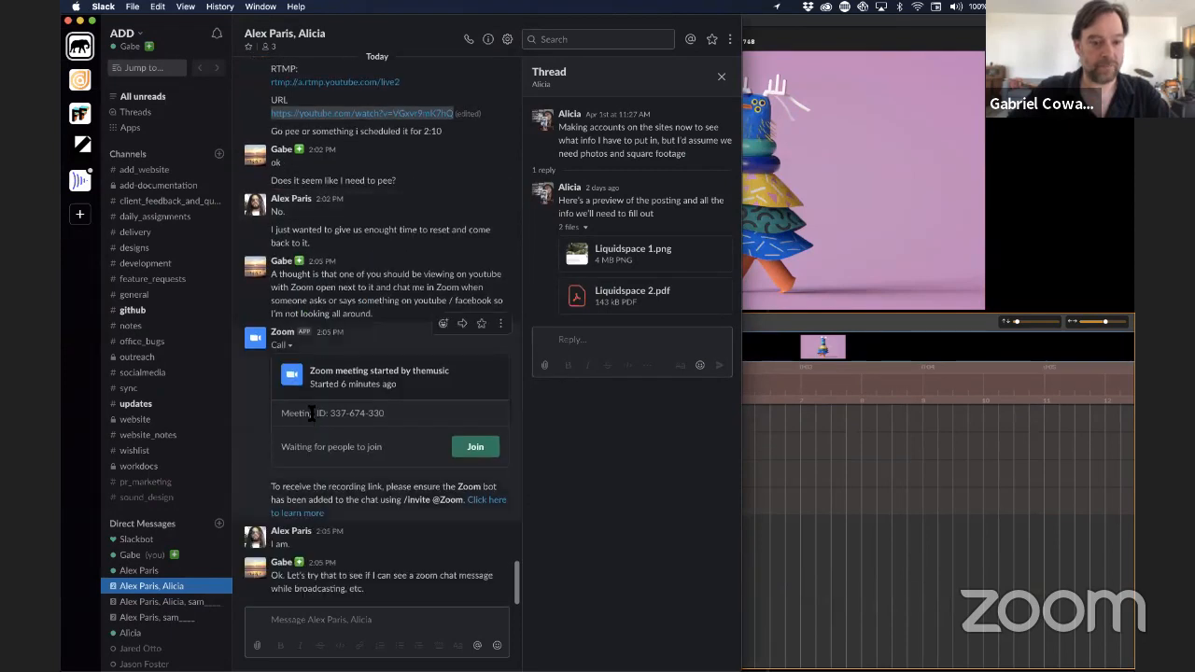
left_click(846, 524)
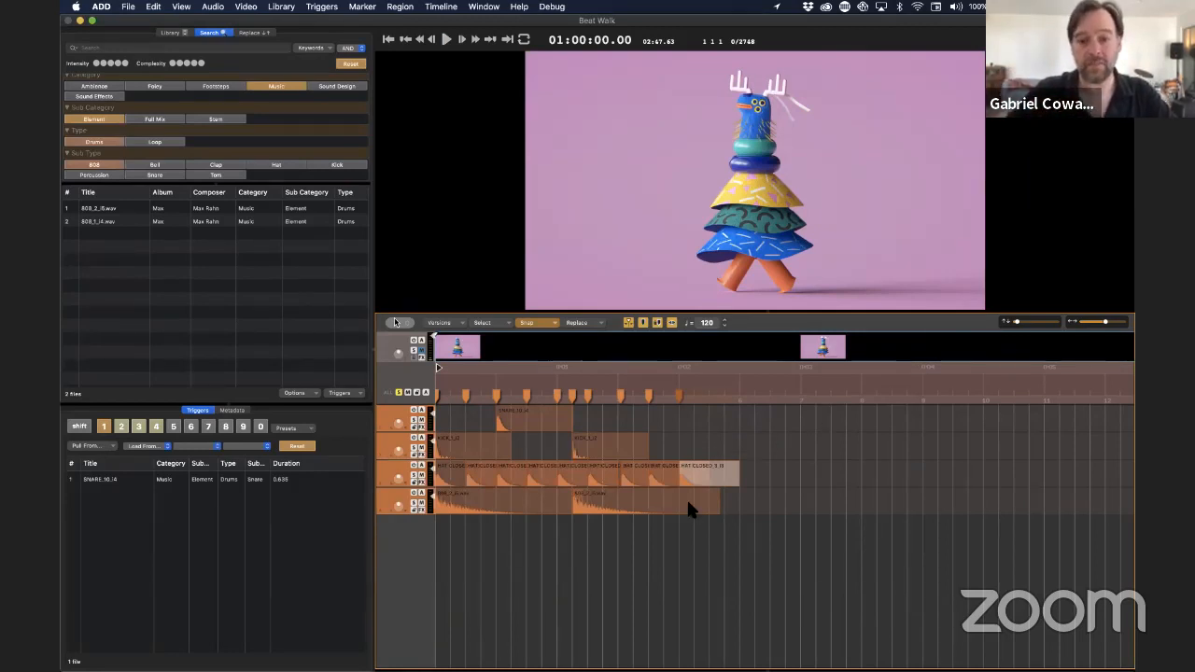
Copy the snare region to ruler mark 4 and delete the last closed hat region
left_click_drag(547, 422, 679, 425)
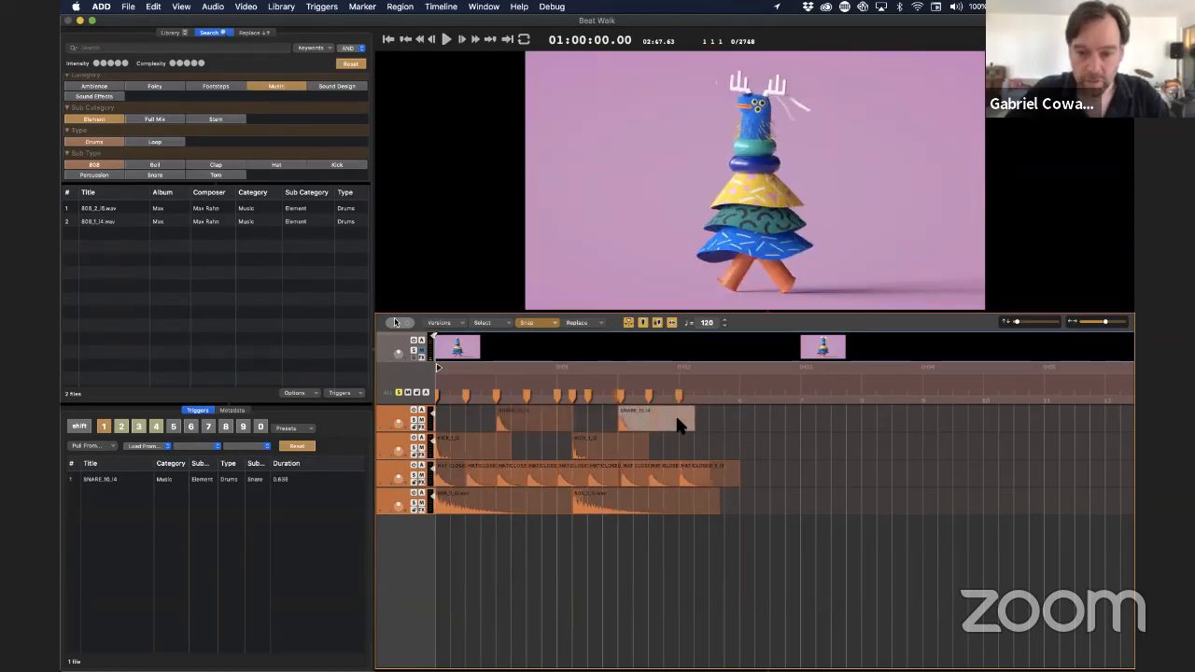
left_click(718, 467)
key("BackSpace")
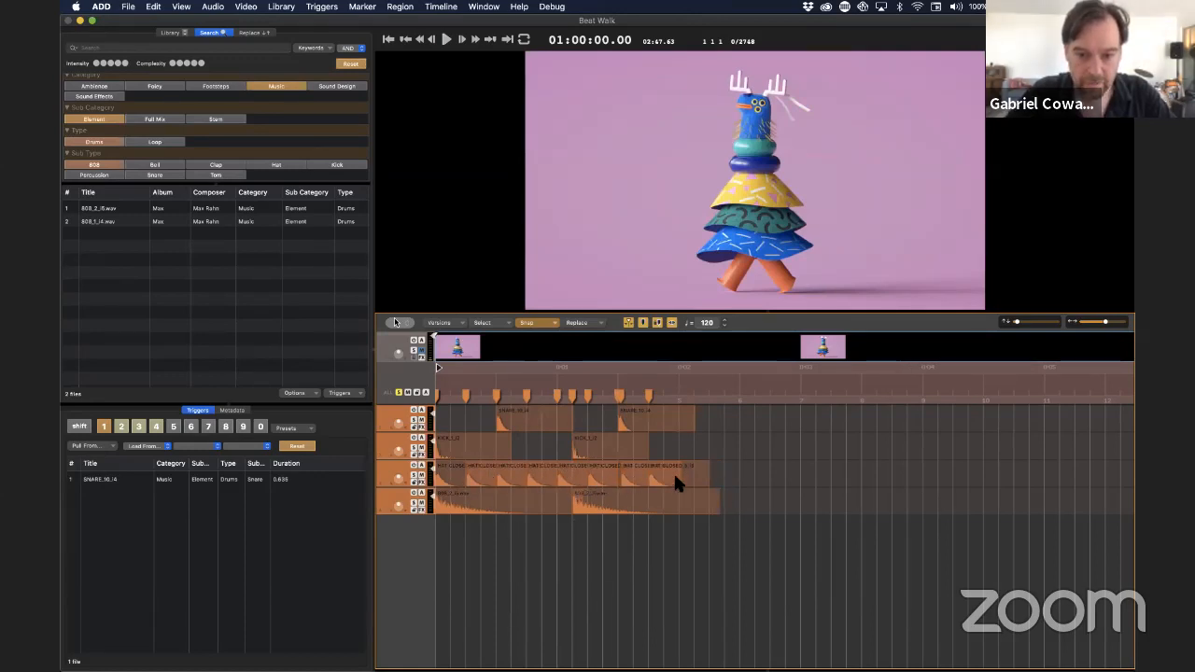
Duplicate the complete four-track drum pattern with the copy starting at ruler mark 5, and deselect the regions
left_click_drag(683, 526, 707, 454)
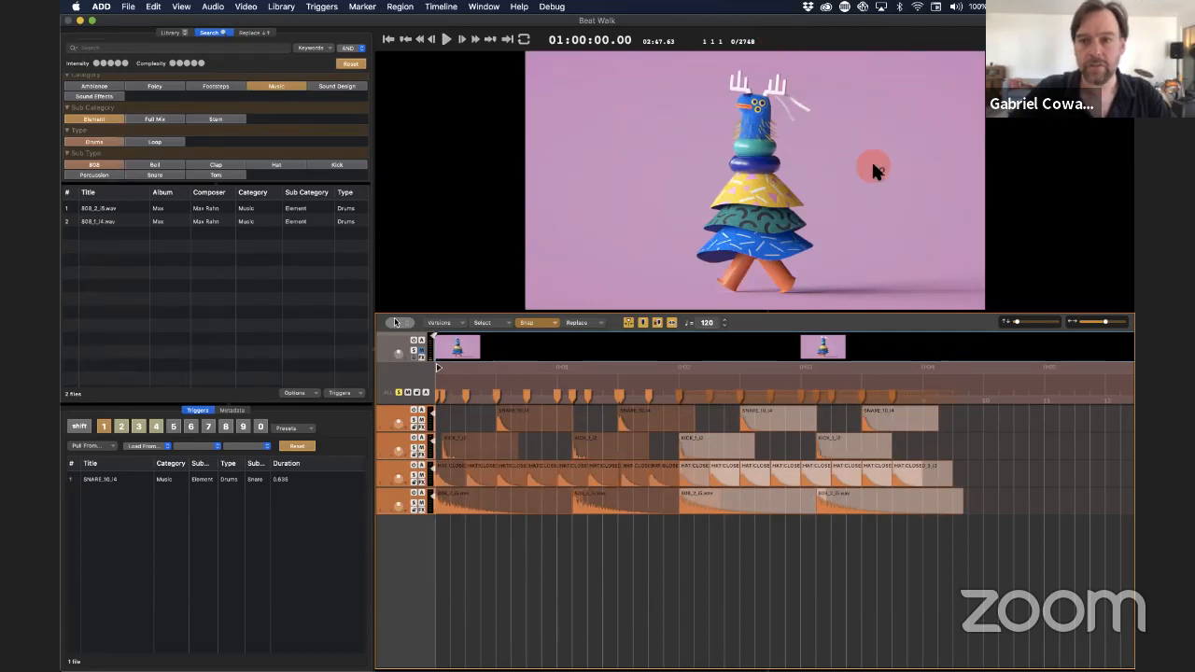
double_click(1011, 499)
double_click(1029, 383)
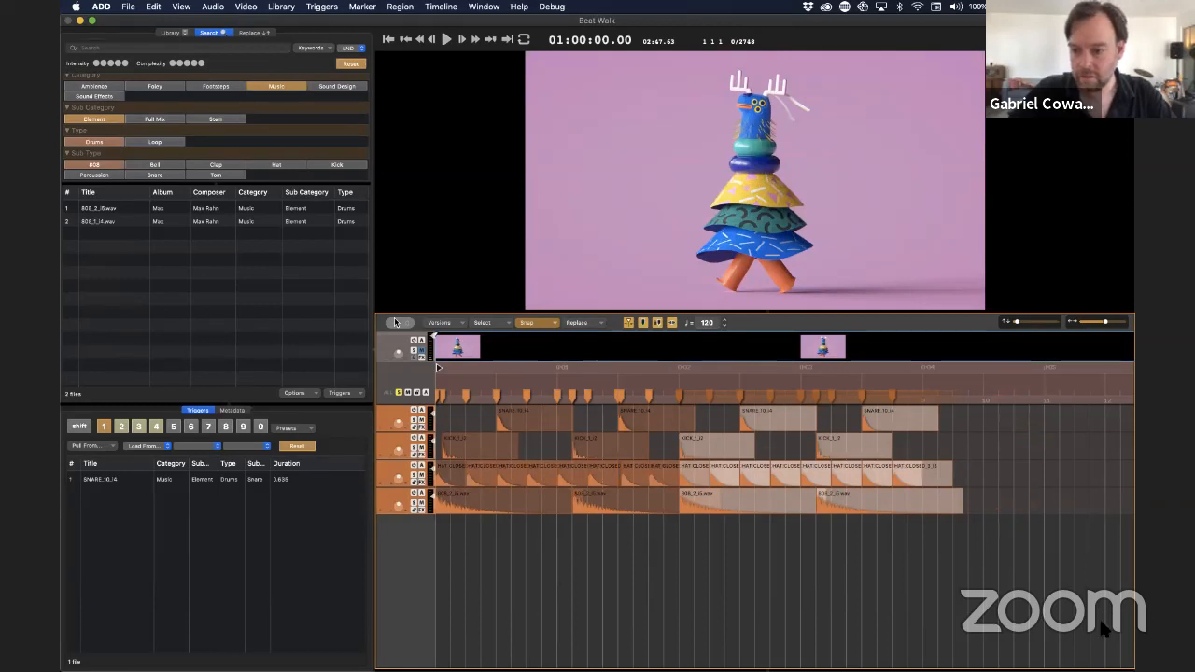
left_click(1023, 641)
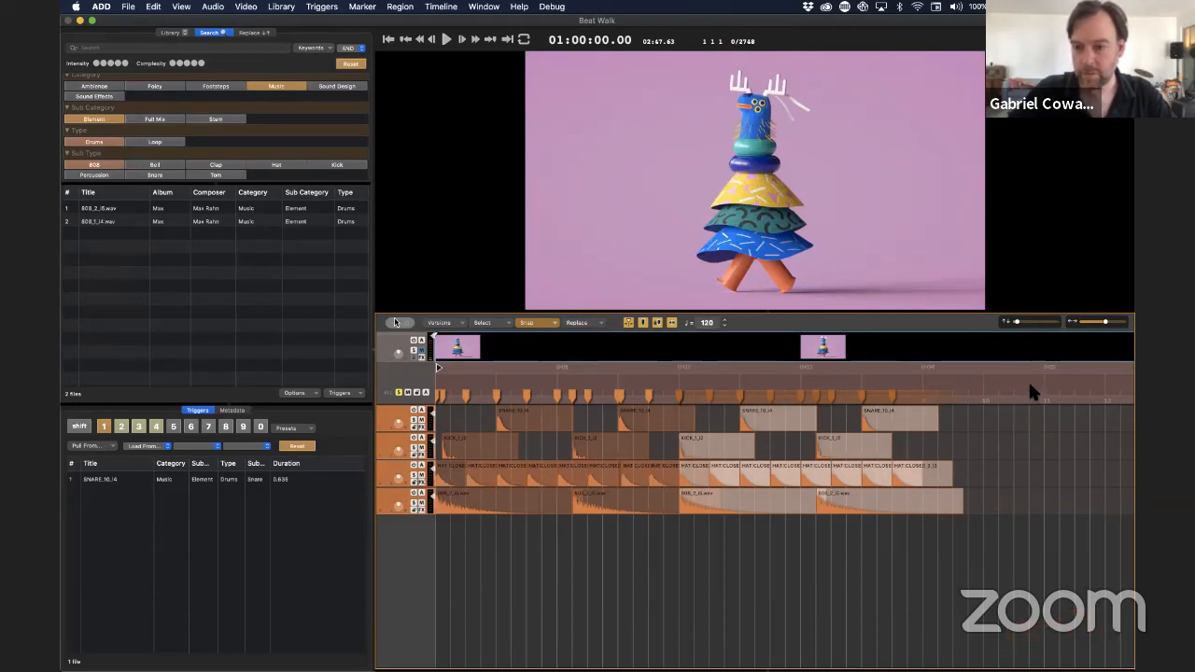
mouse_move(1031, 377)
left_mouse_down()
mouse_move(1067, 348)
mouse_move(1114, 339)
mouse_move(1098, 426)
mouse_move(1069, 441)
mouse_move(1044, 596)
left_mouse_up()
left_click(838, 622)
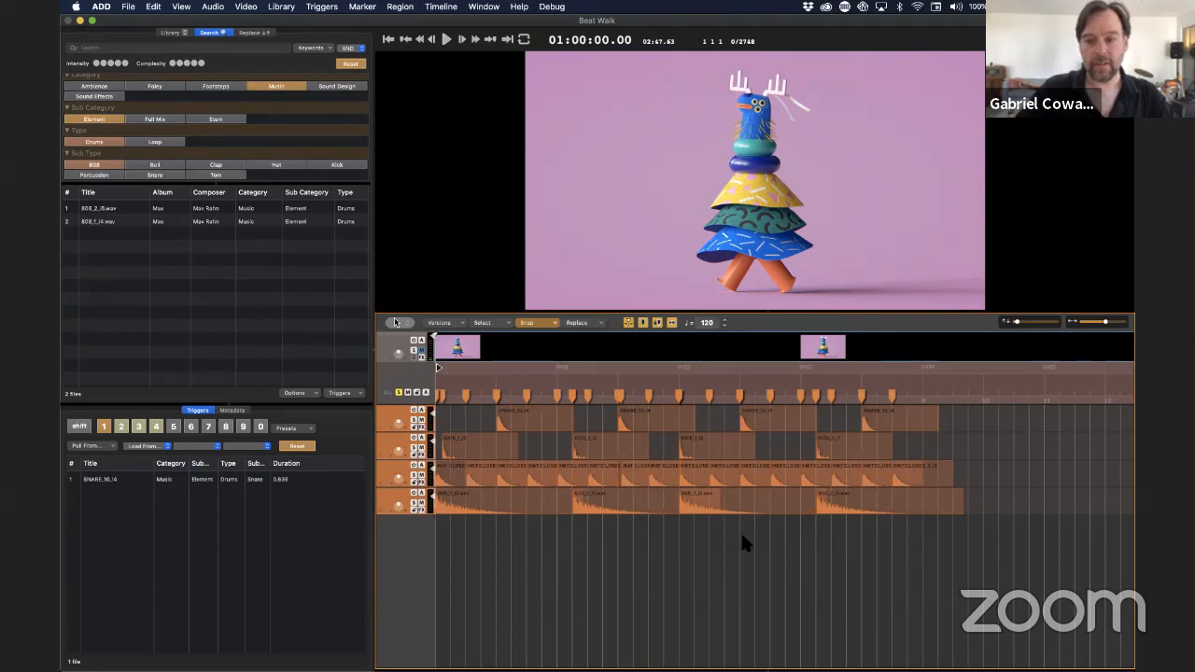
Play the doubled drum pattern from the start, stop it, and return the playhead to the beginning
key("Return")
key("space")
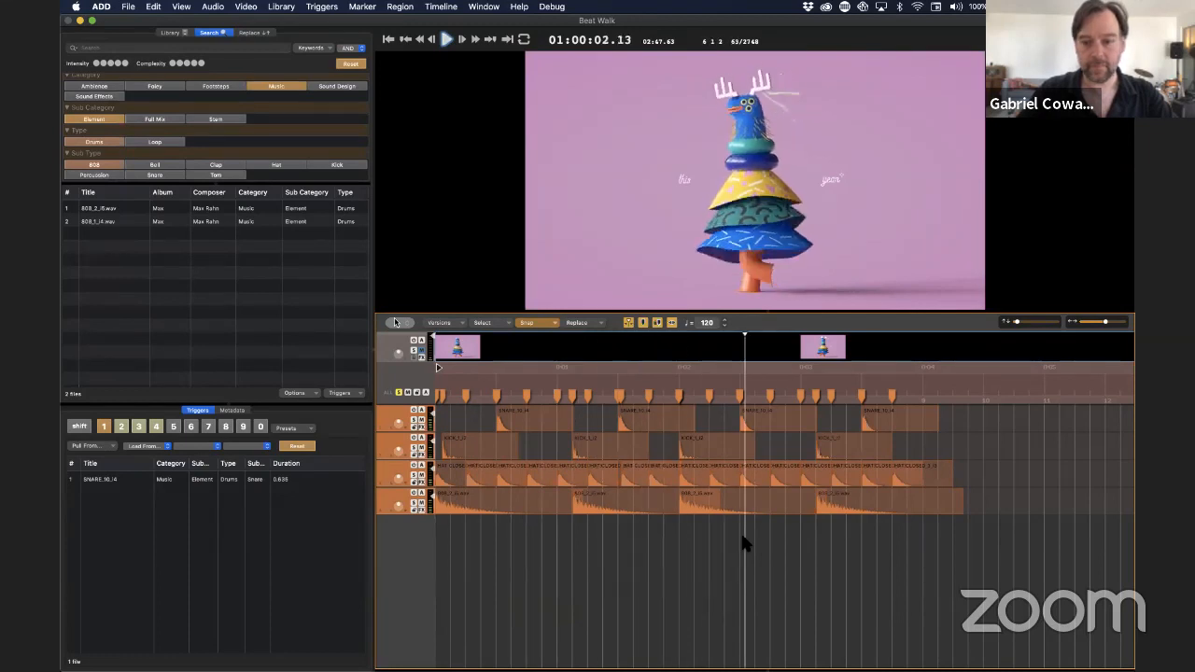
key("space")
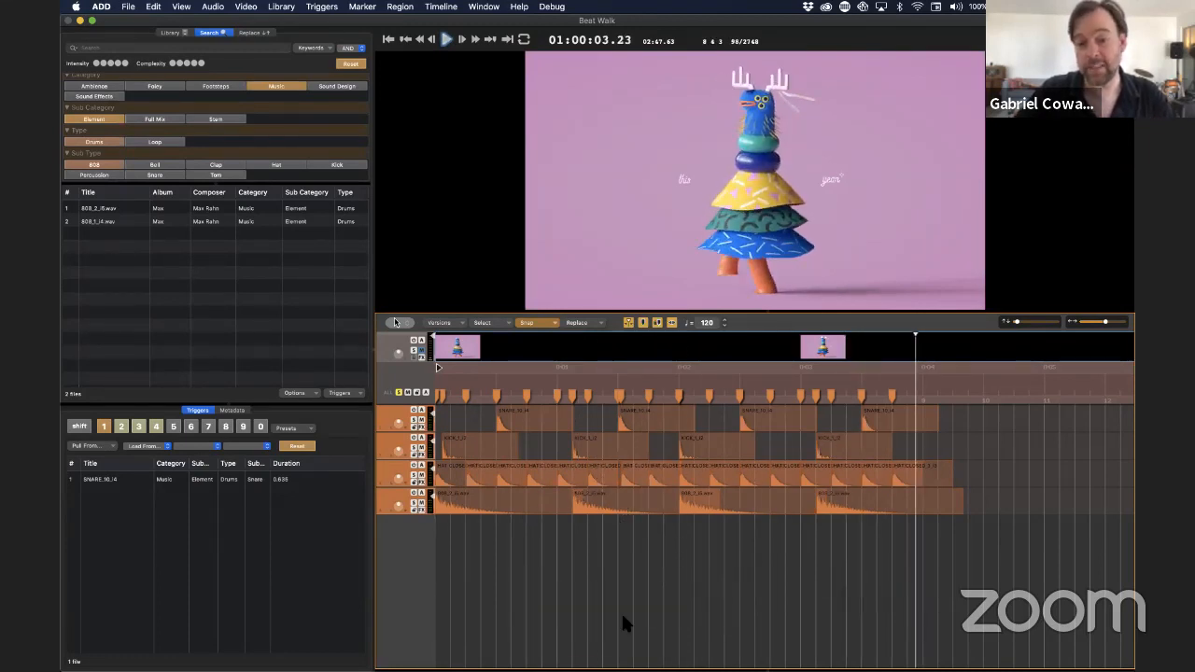
key("Return")
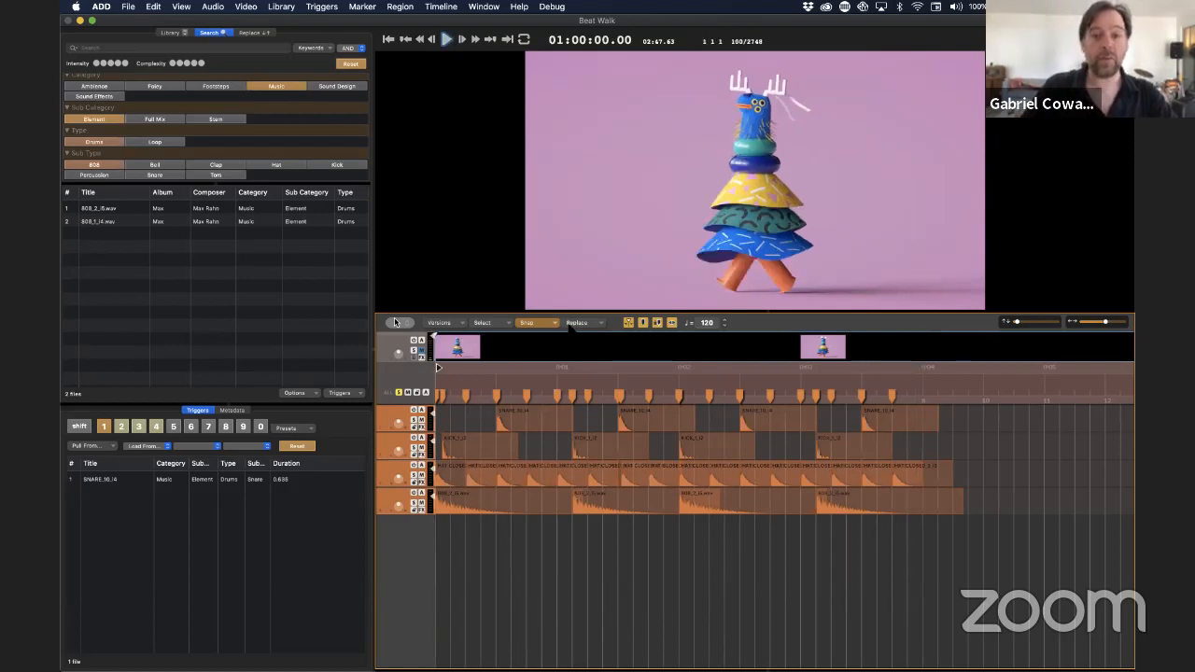
Try the Scramble level in the replacement settings and set the matching to Tight Match
left_click(582, 323)
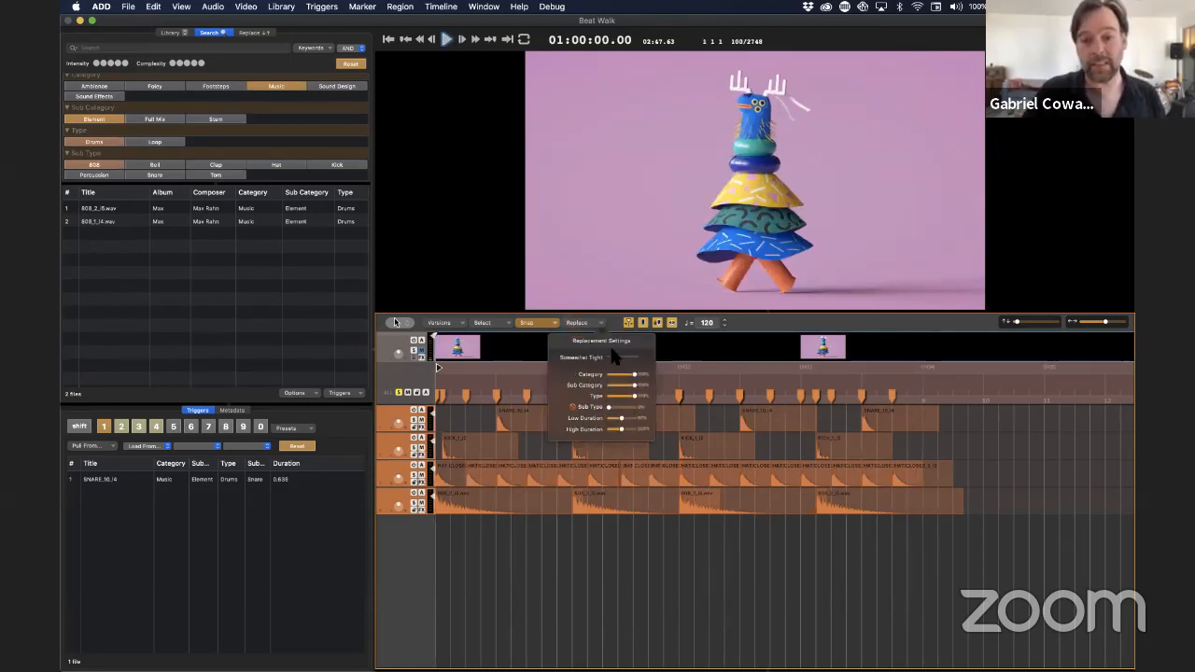
left_click_drag(617, 358, 638, 356)
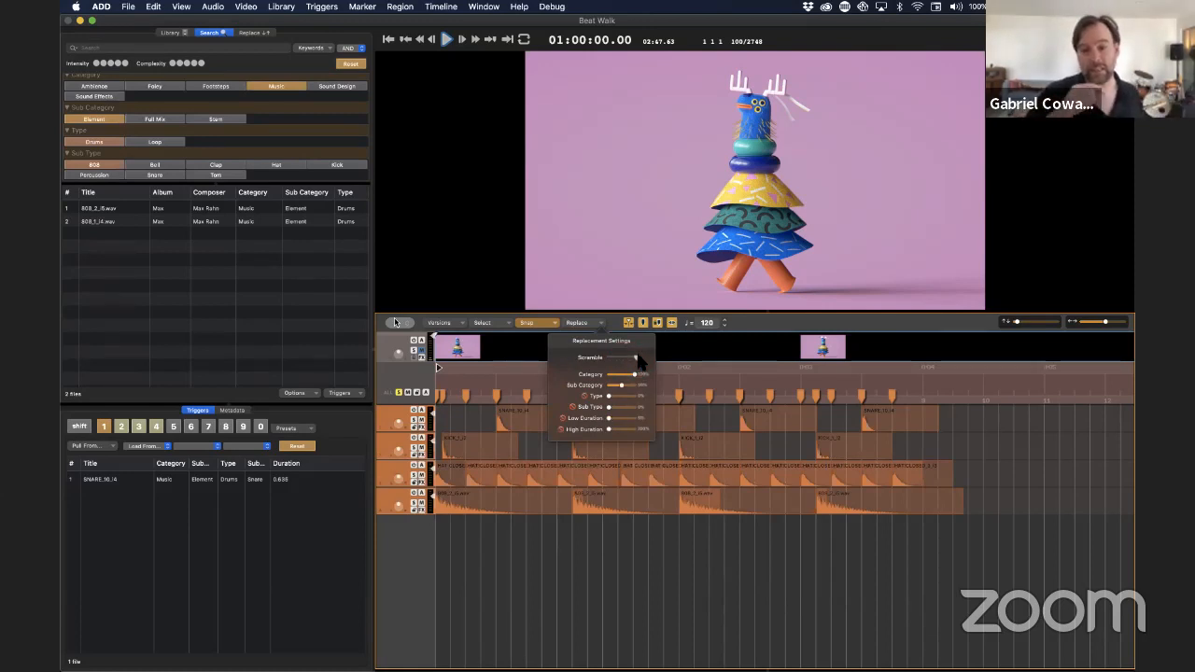
left_click_drag(637, 360, 579, 367)
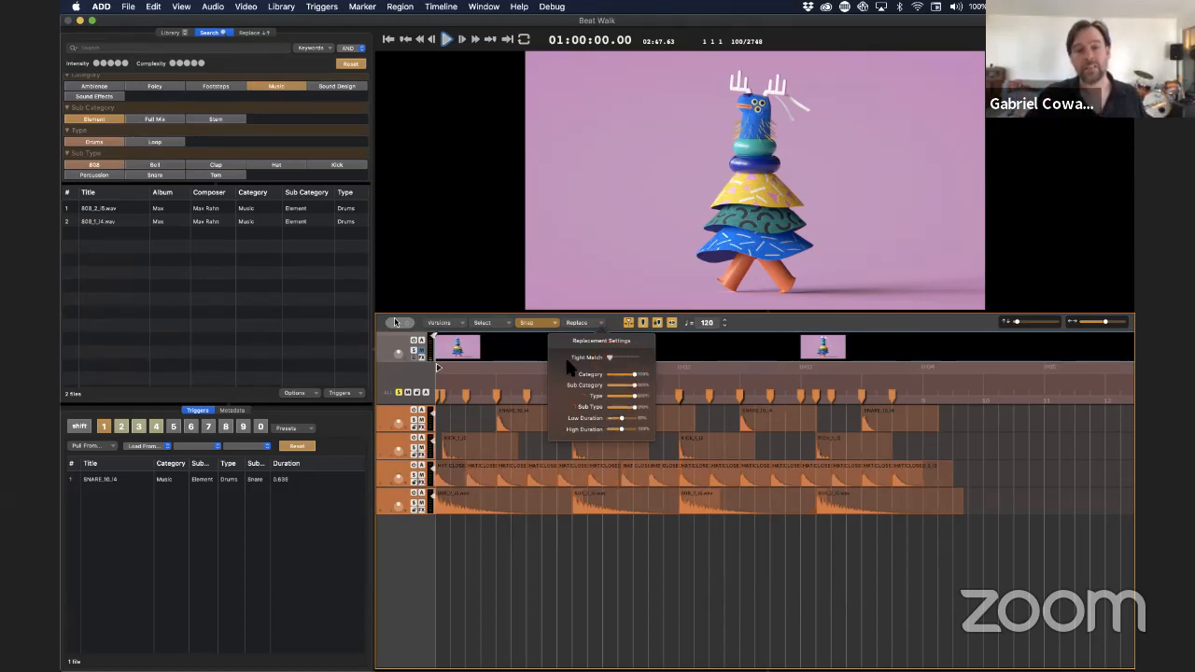
left_click(608, 584)
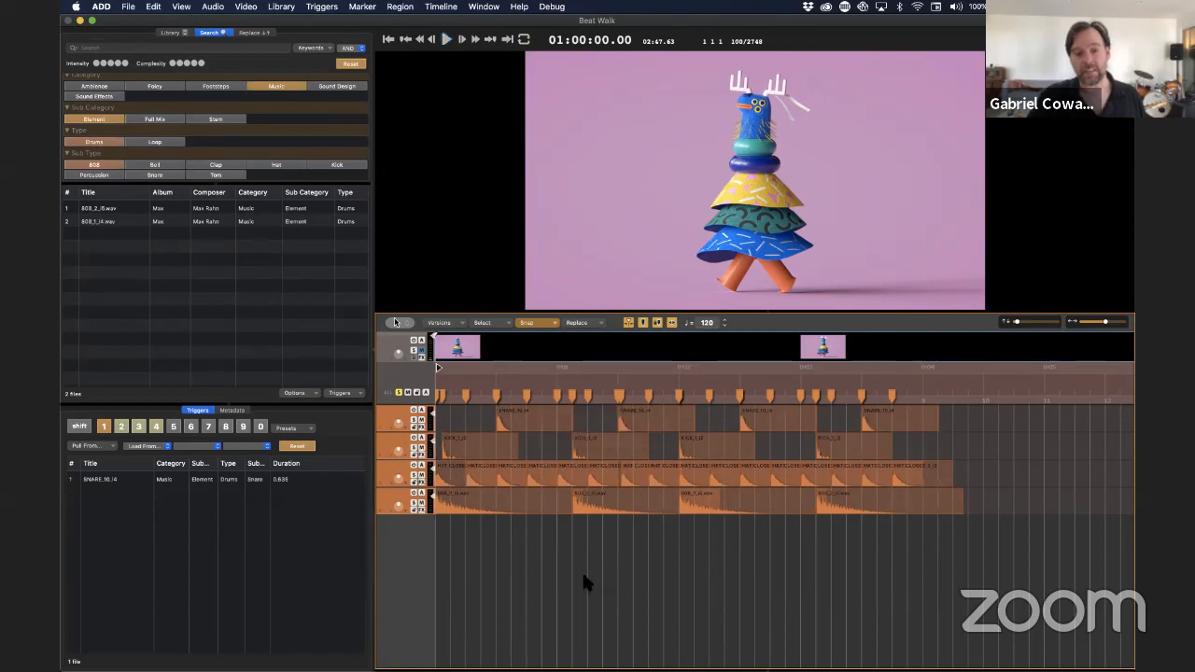
Raise the system volume and play the drum beat again from the start of the timeline
key("Return")
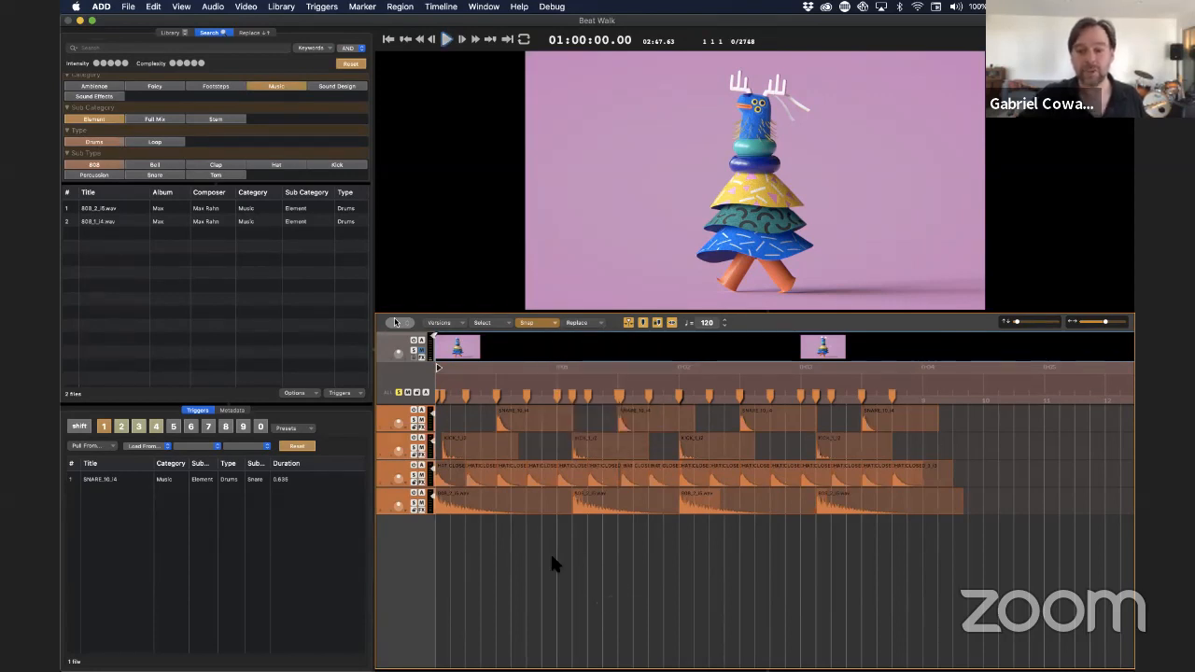
key("XF86AudioRaiseVolume")
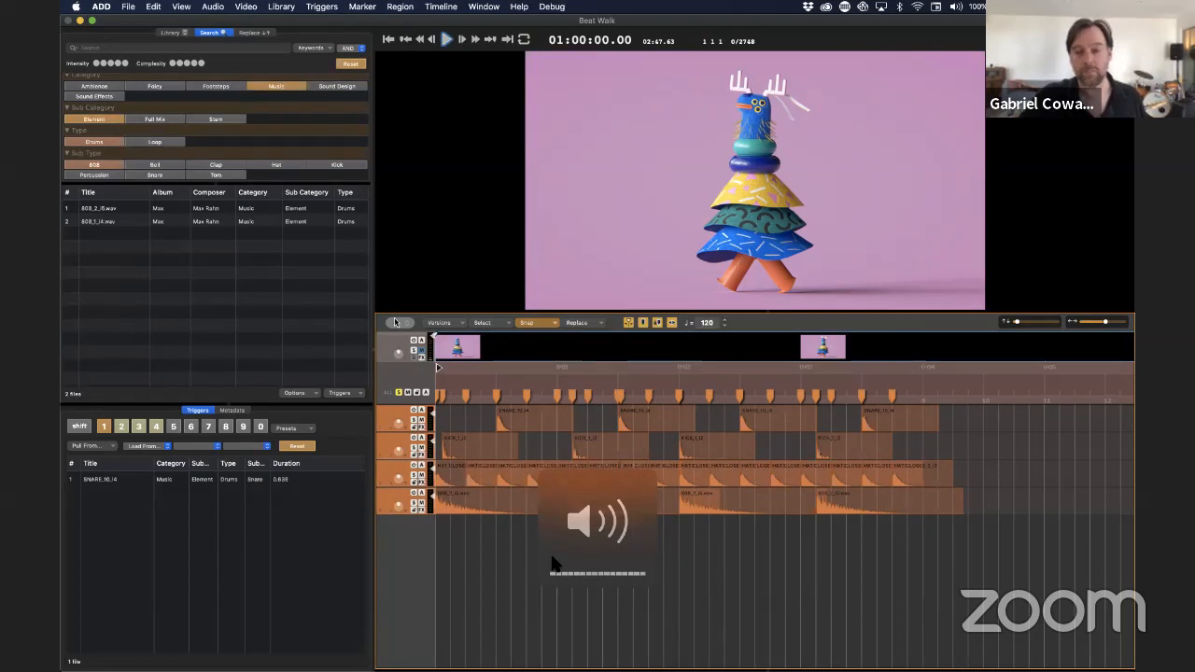
key("space")
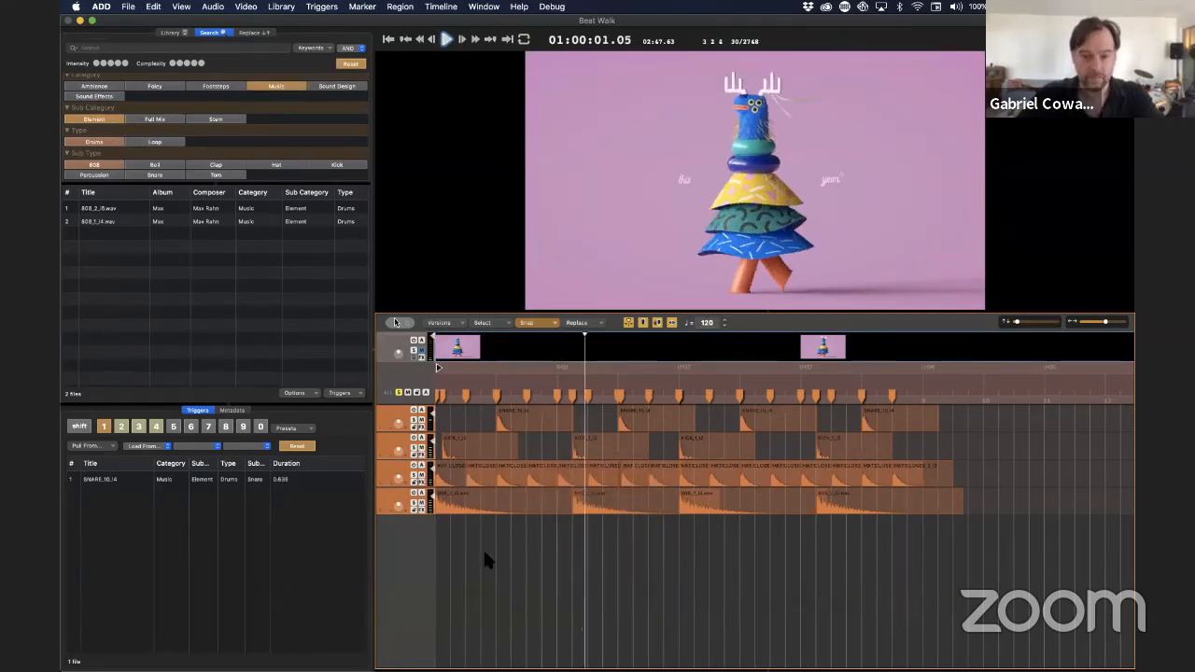
key("space")
Move the first kick region to the very start of the timeline and return the playhead to the beginning
left_click(472, 446)
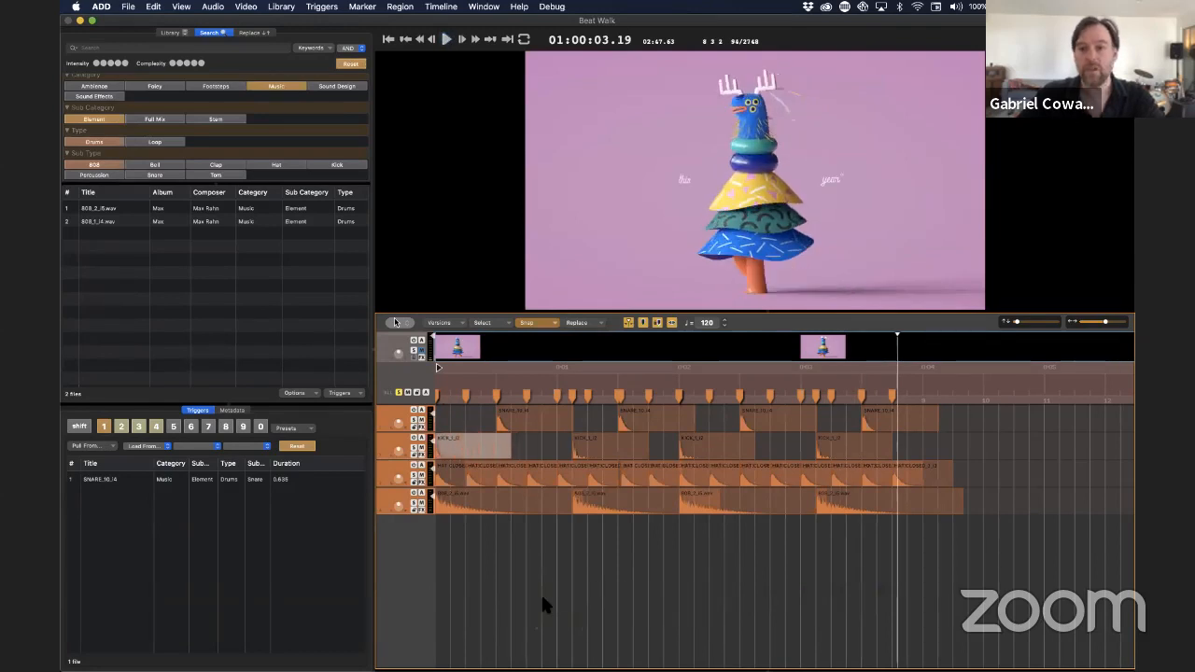
left_click(542, 597)
key("Return")
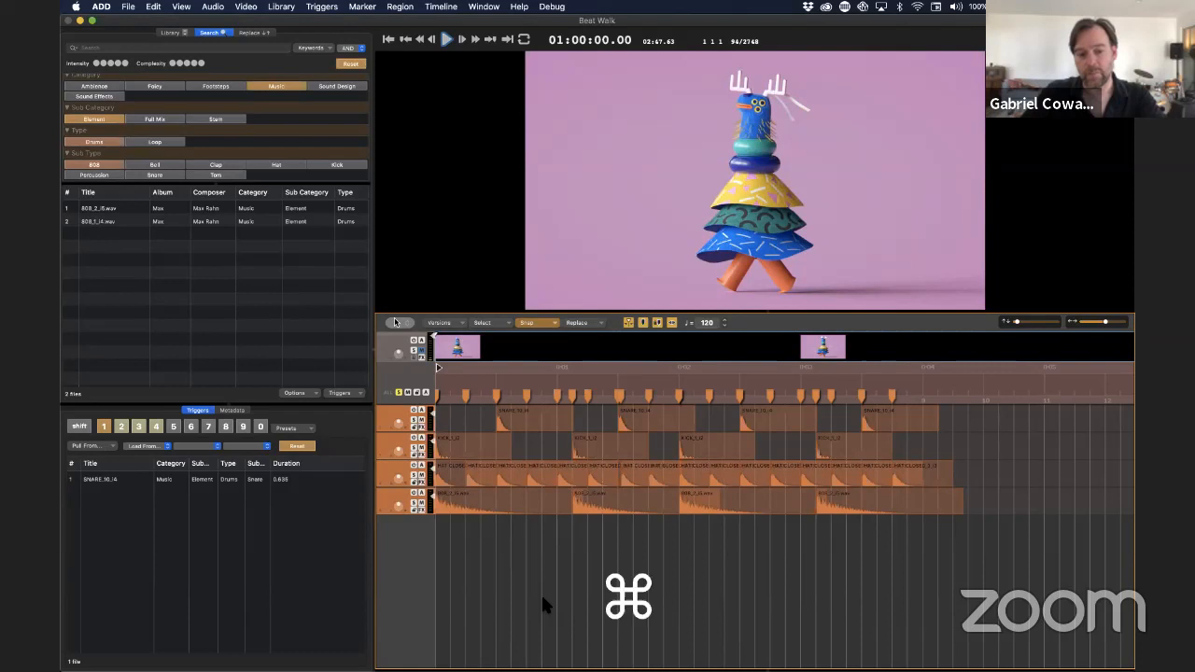
Replace the samples of all drum regions with matching alternatives and play the new beat from the start
key("super+a")
key("super+r")
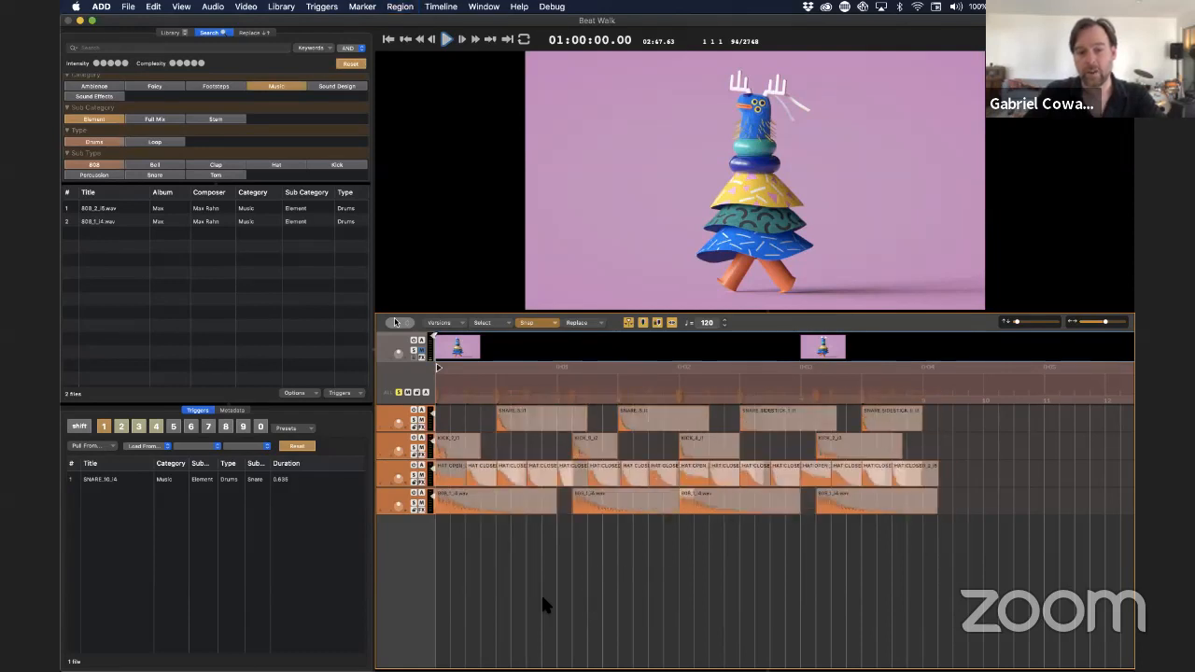
key("Return")
key("space")
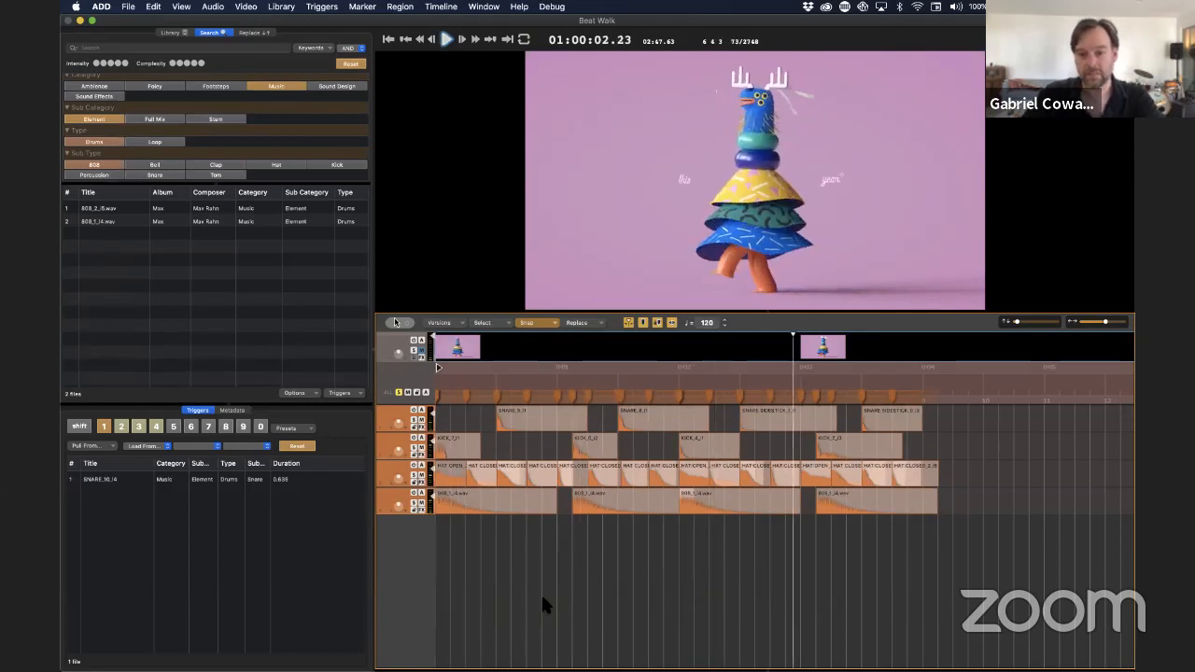
key("space")
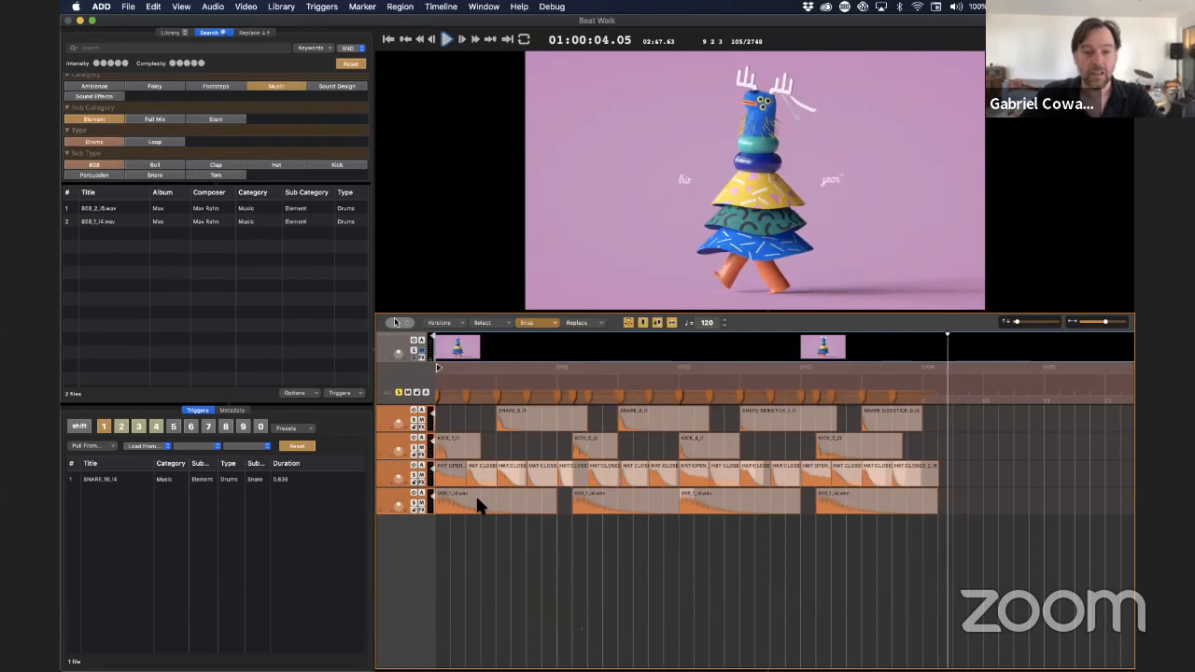
Try another sample replacement on all the drum regions, audition it from the start, and undo it
left_click(447, 477)
key("super+r")
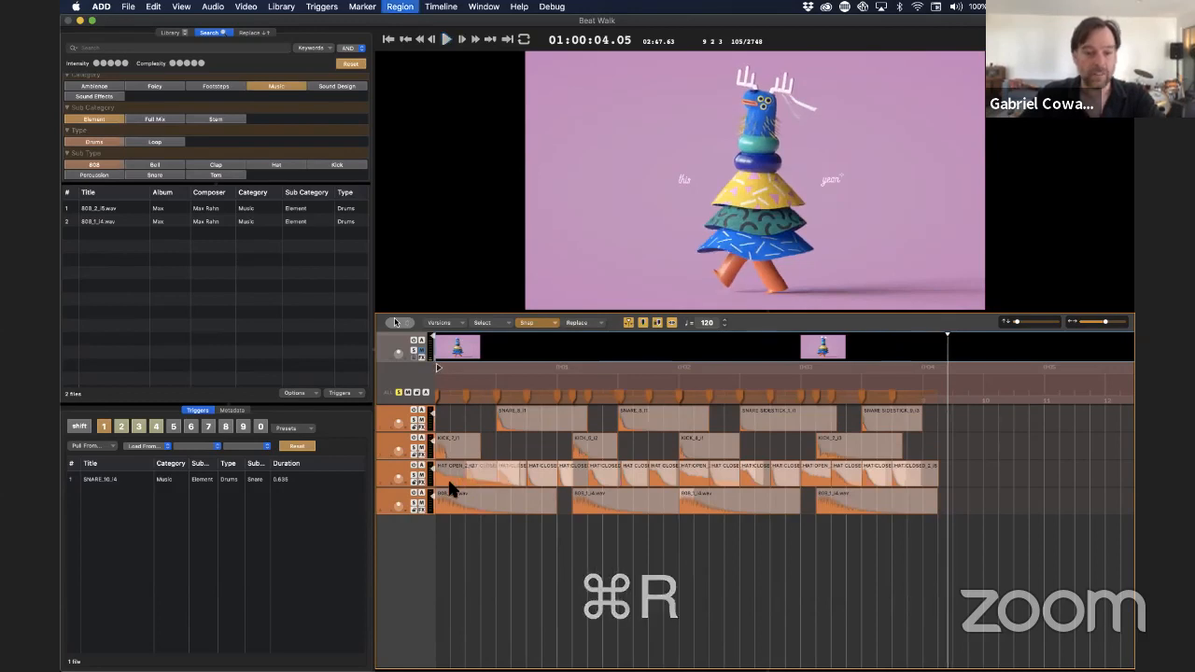
key("super+r")
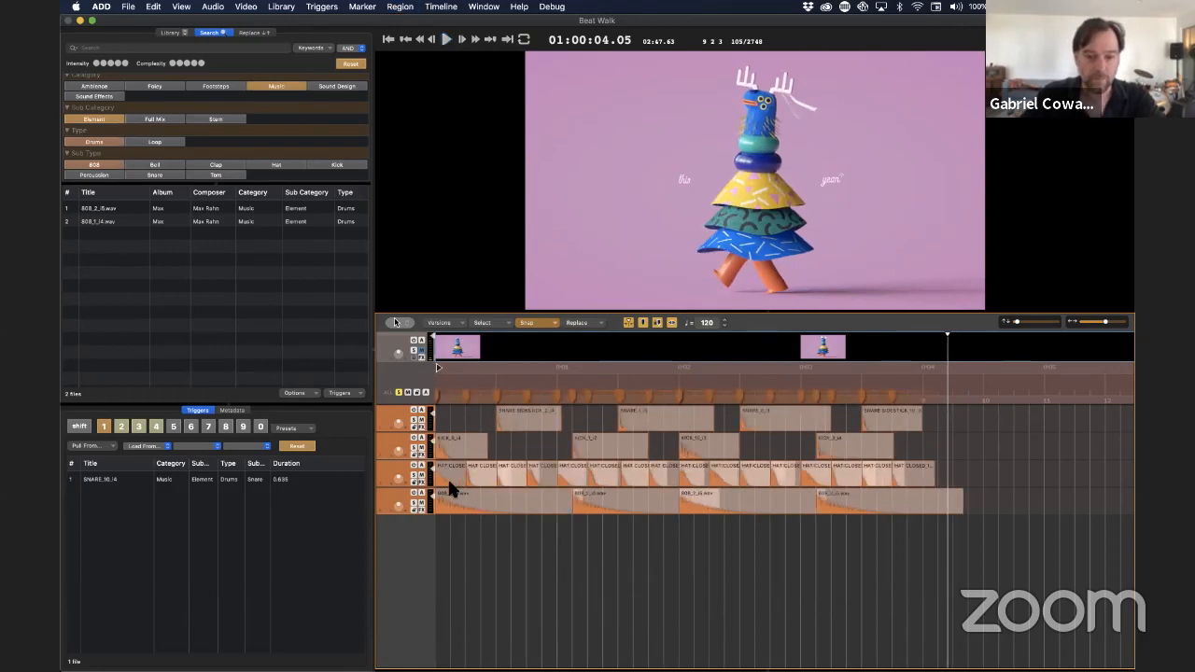
key("Return")
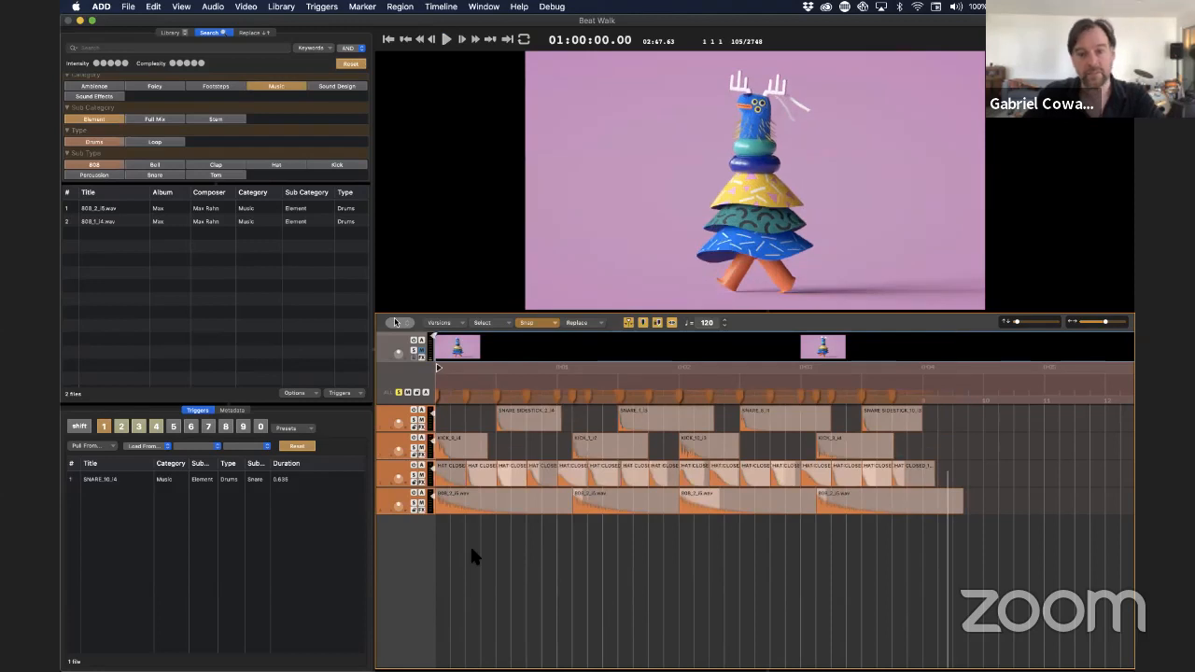
key("space")
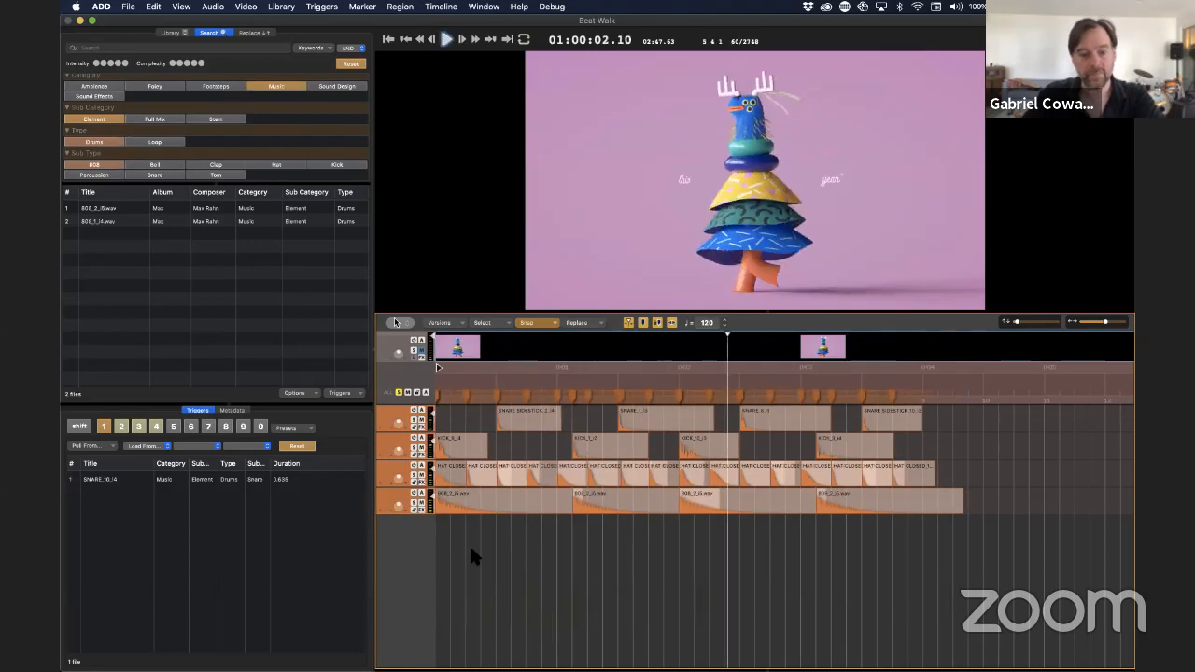
key("super+z")
key("space")
Audition alternative hat samples for the open hat region at the timeline start and replace it with a closed hat
left_click(450, 482)
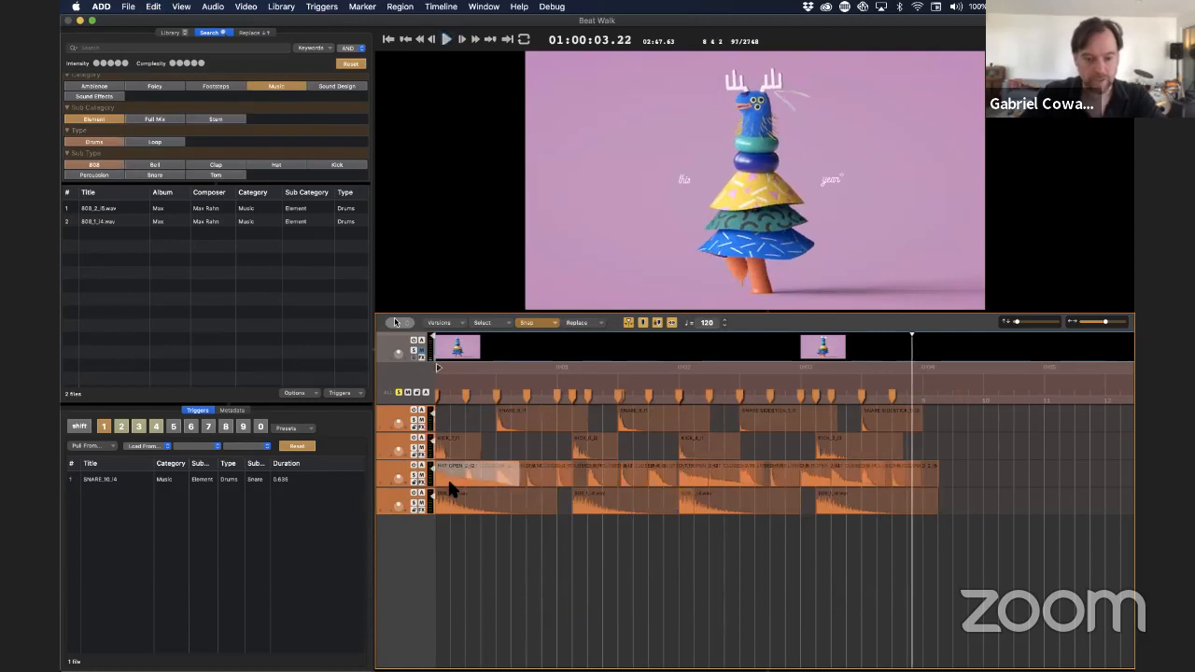
key("r")
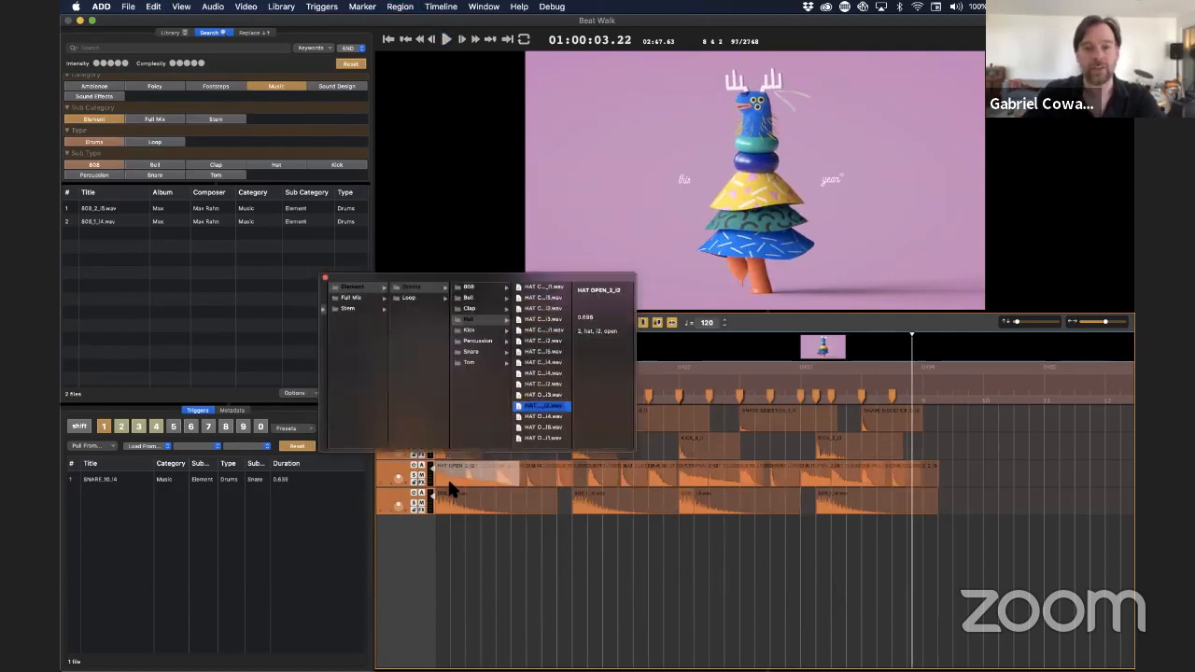
key("Up")
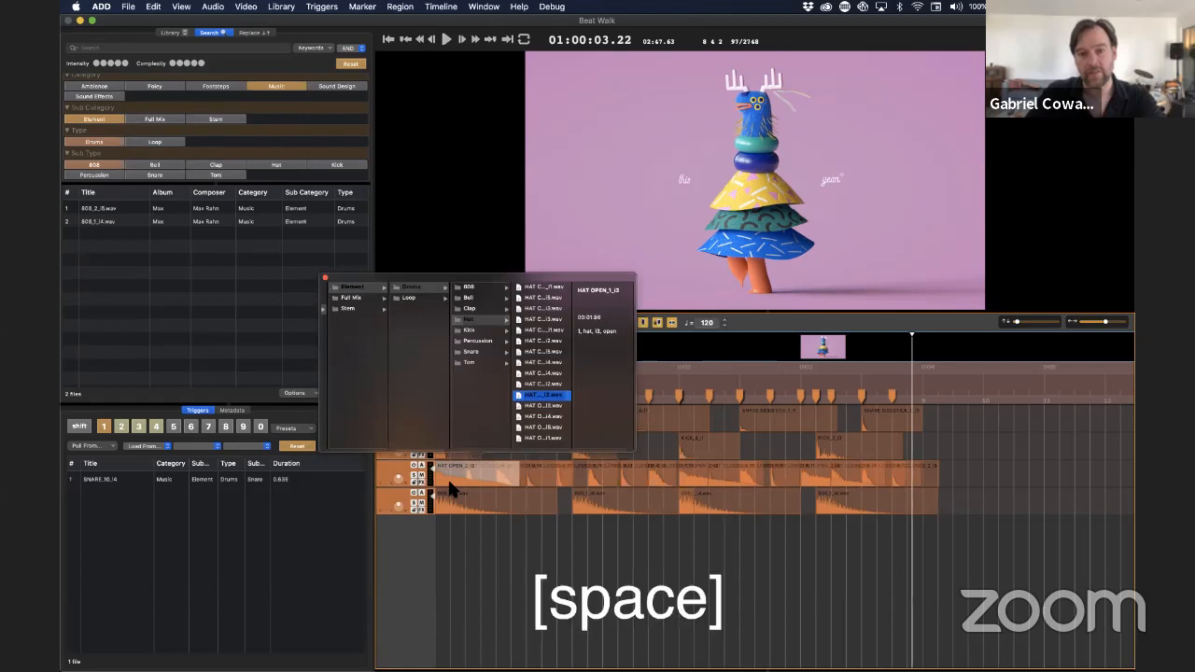
key("space")
key("Up")
key("space")
key("Up")
key("space")
key("Down")
key("space")
key("Return")
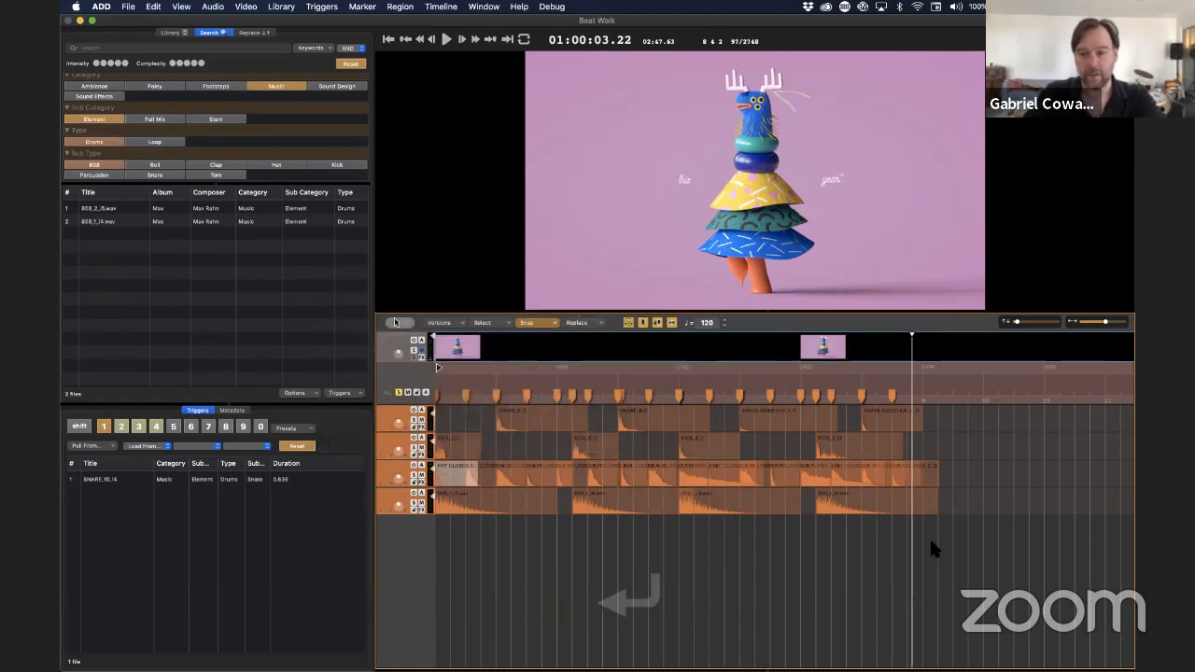
Replace the open hat region at the two-second mark with a closed hat sample
left_click(697, 477)
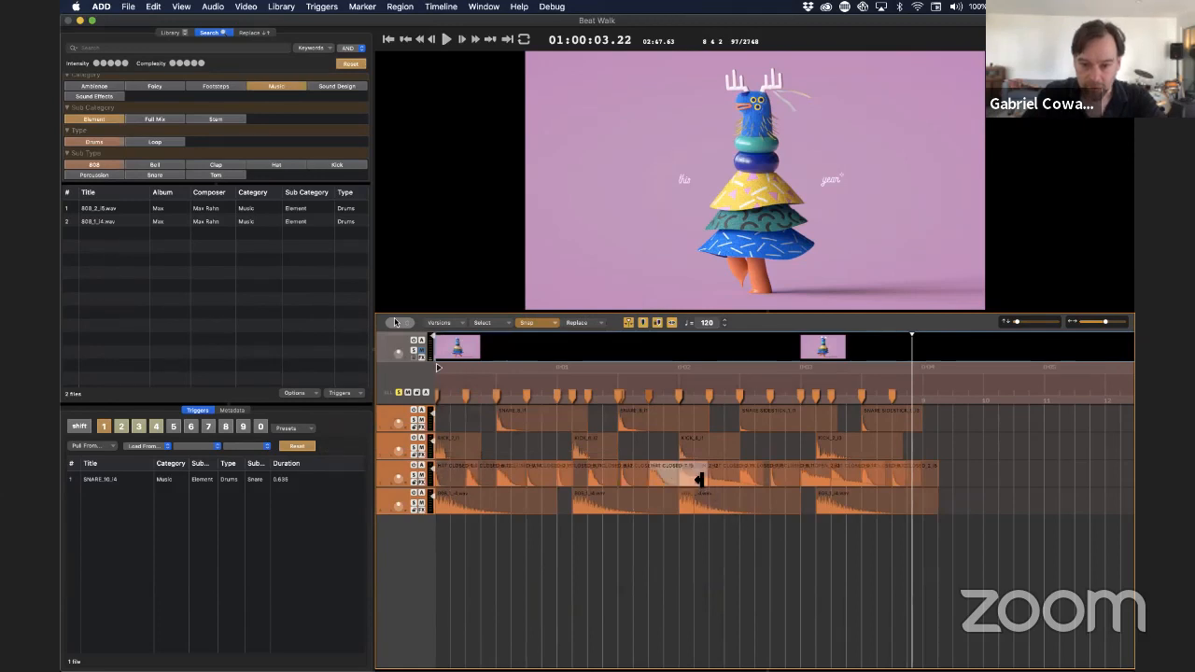
left_click(711, 478)
key("r")
key("Up")
key("space")
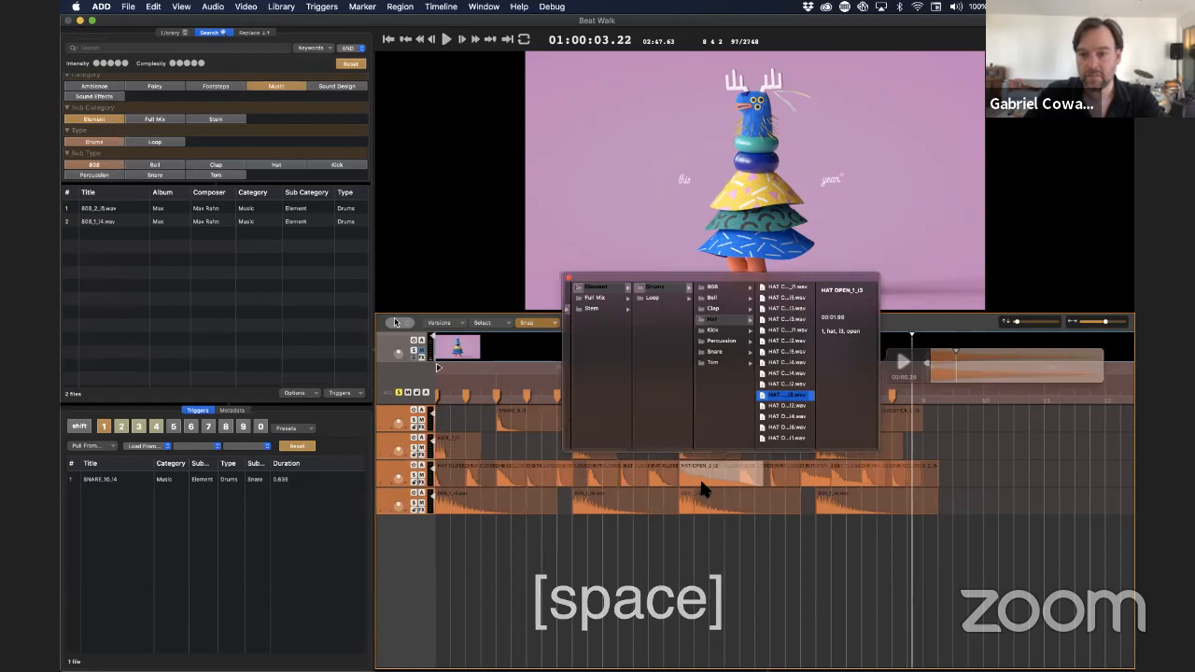
key("Return")
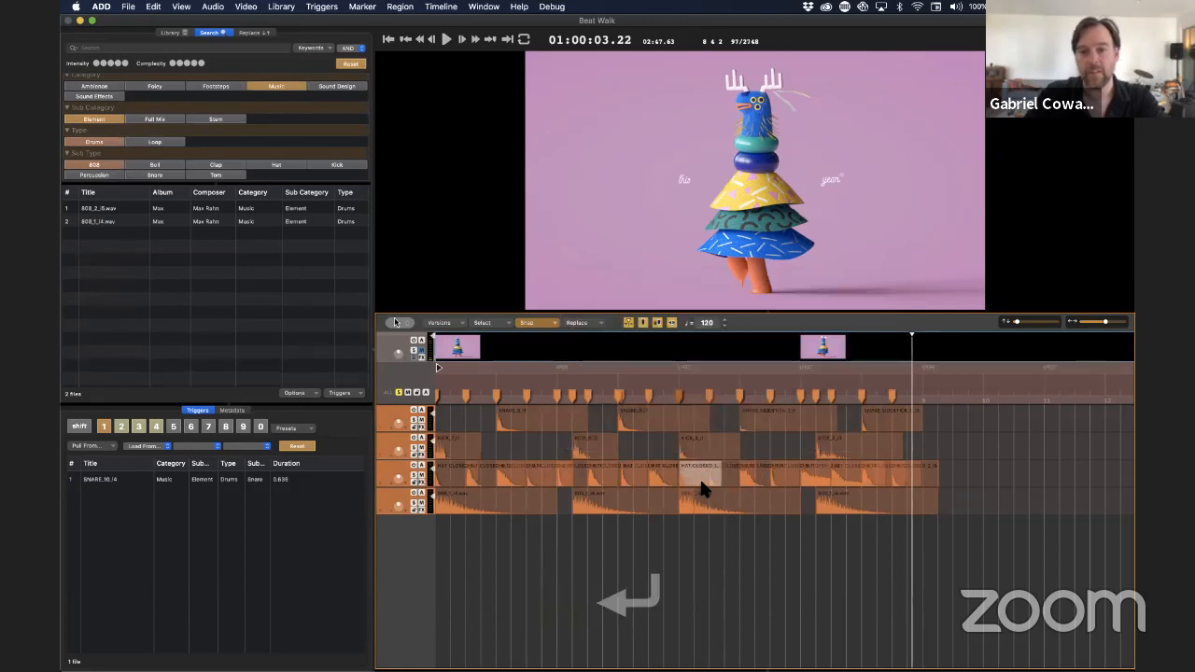
Play the beat from the start with the replaced hats, stop it, and return the playhead to the beginning
key("Return")
key("space")
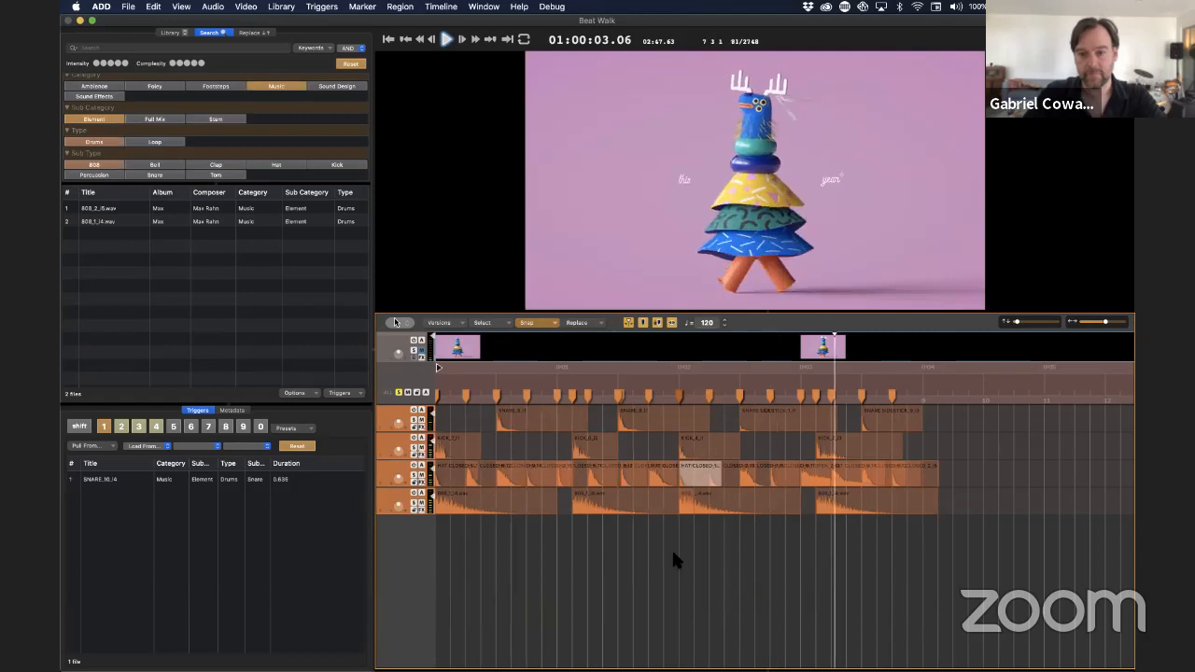
key("space")
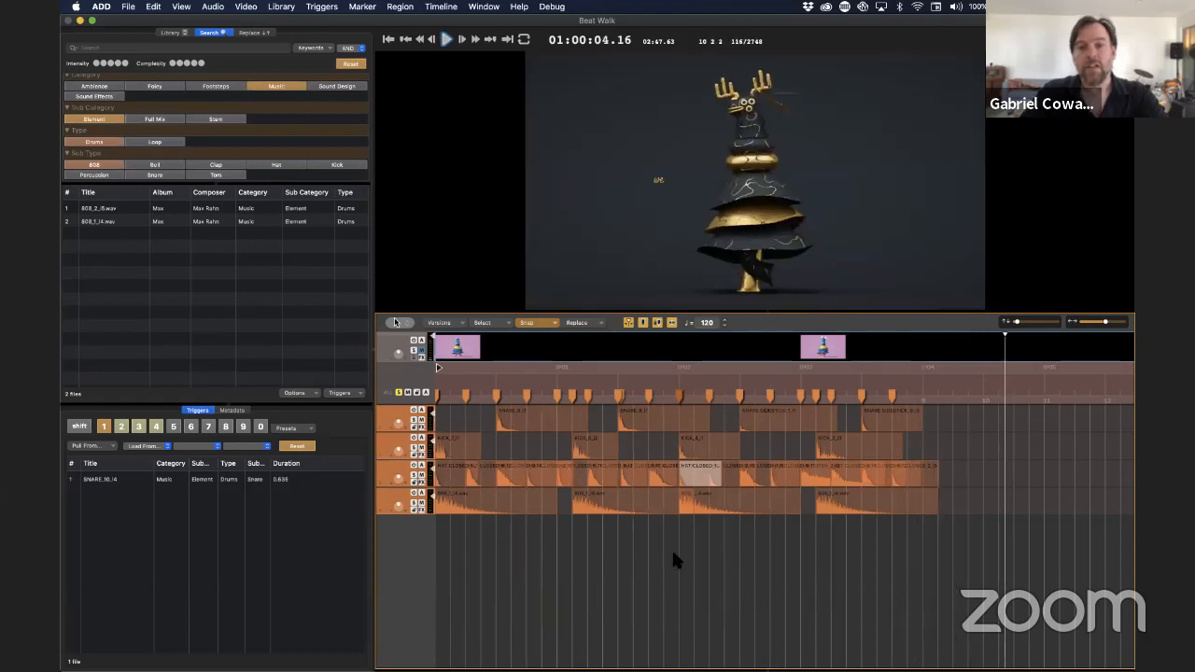
key("Return")
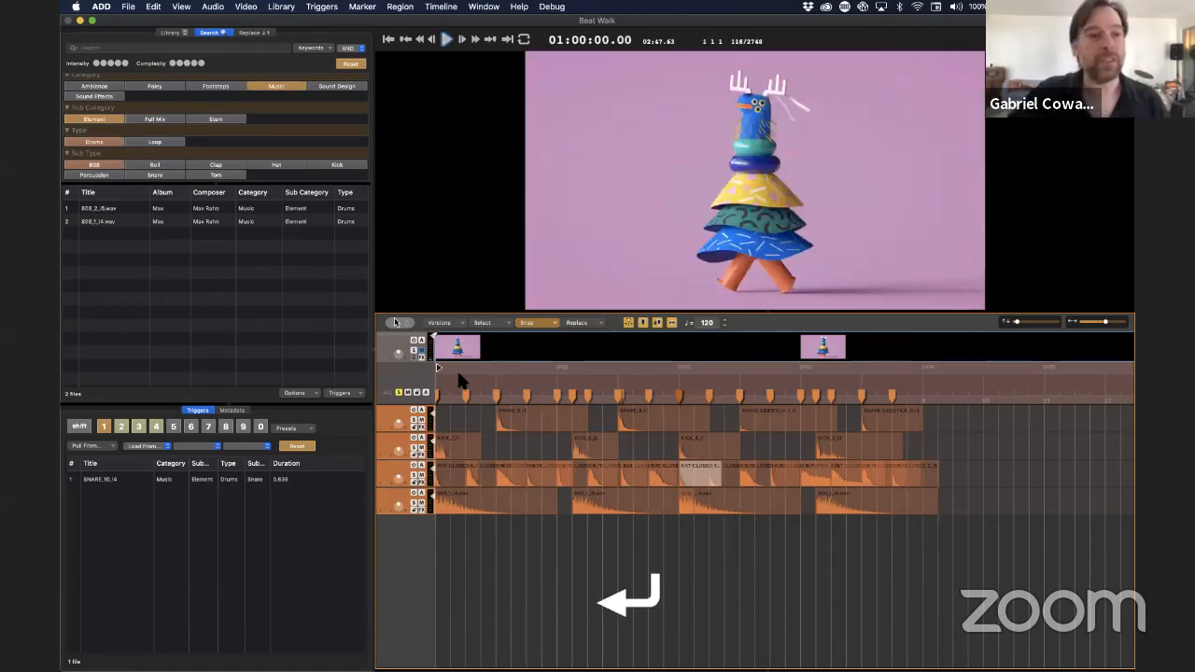
Filter the sound search to Music elements of type Loop and sub type Instrumentals
left_click(105, 125)
left_click(101, 138)
left_click(154, 161)
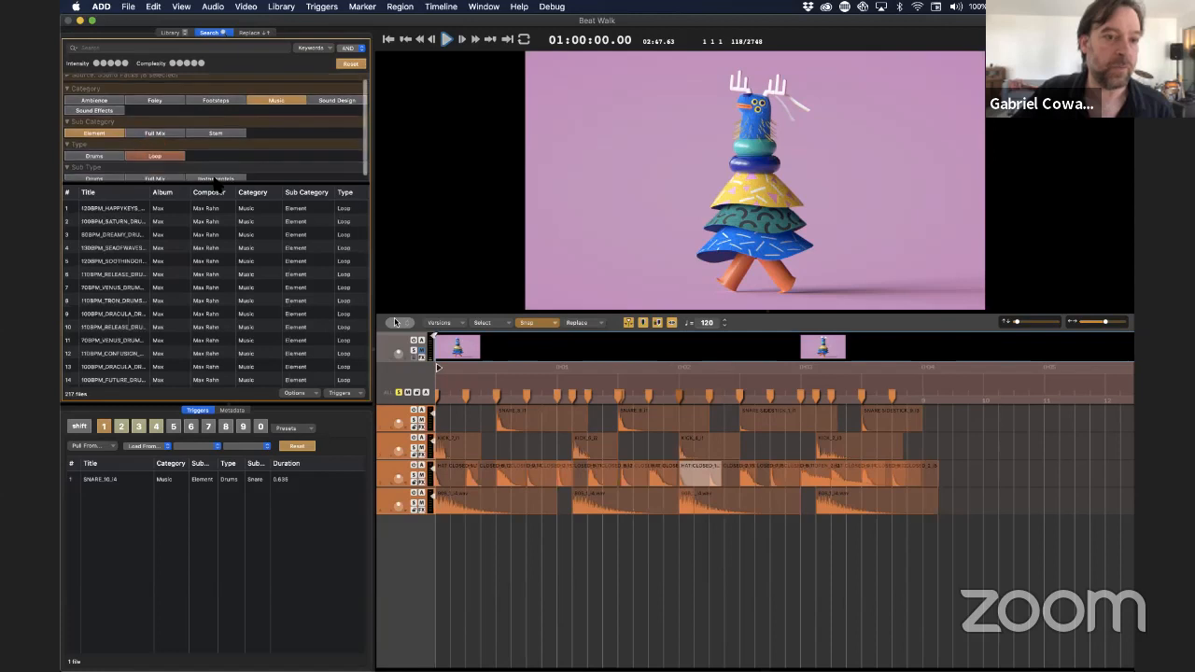
left_click(215, 175)
Find the 100BPM_VIDEOGAME loop in the results and place it on a new track below the 808s, at the timeline start
scroll(105, 360, "down", 2)
scroll(107, 357, "down", 5)
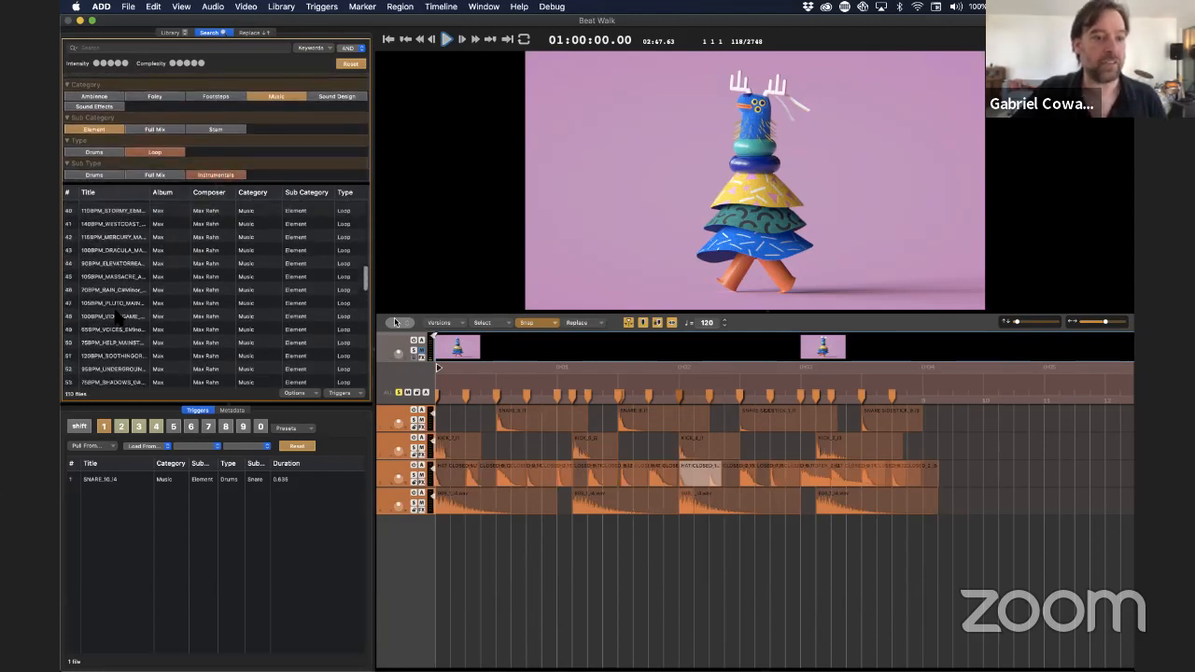
left_click(112, 317)
left_click_drag(110, 320, 404, 552)
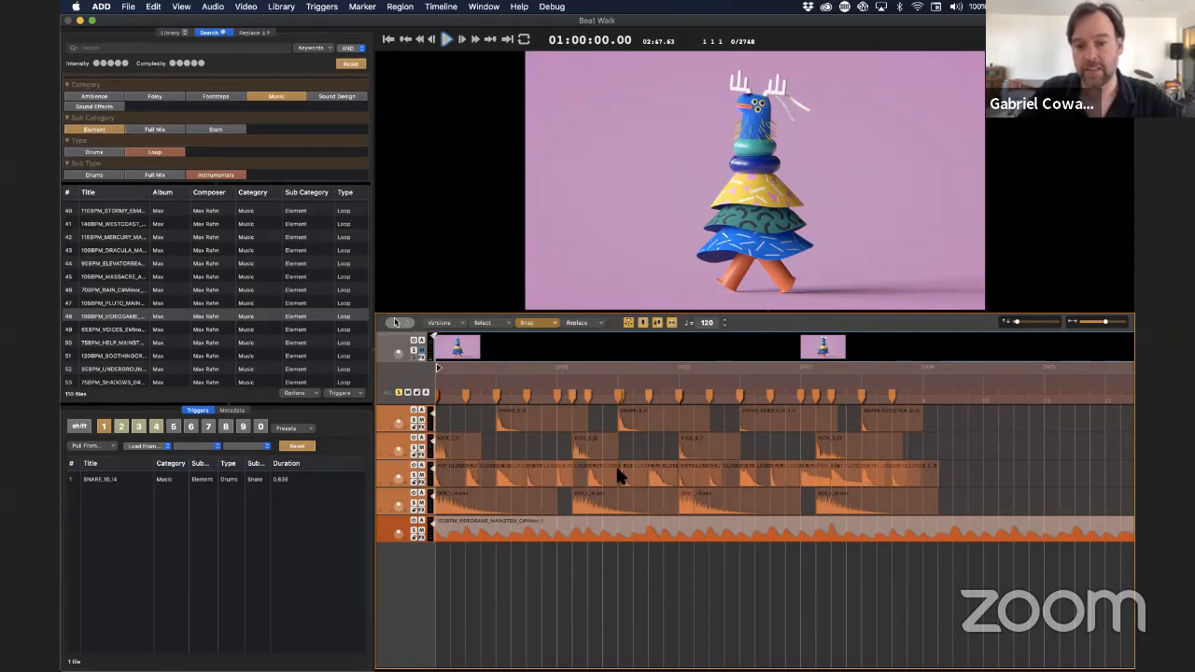
Play the beat together with the video game loop from the start of the timeline
key("Return")
key("space")
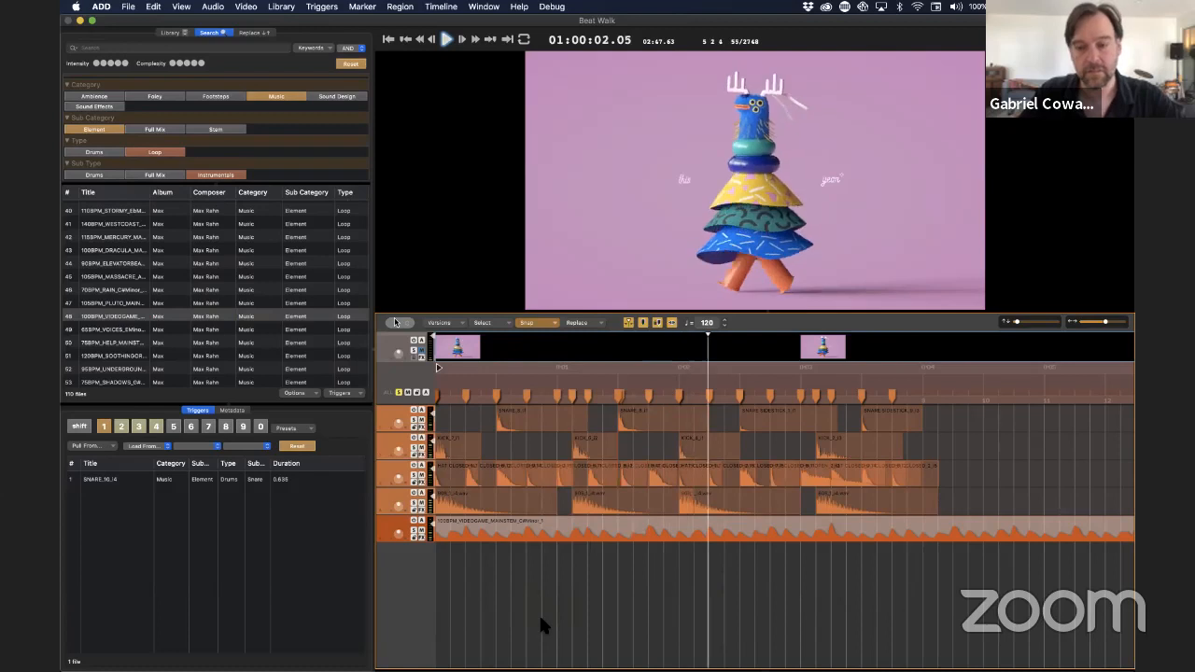
key("space")
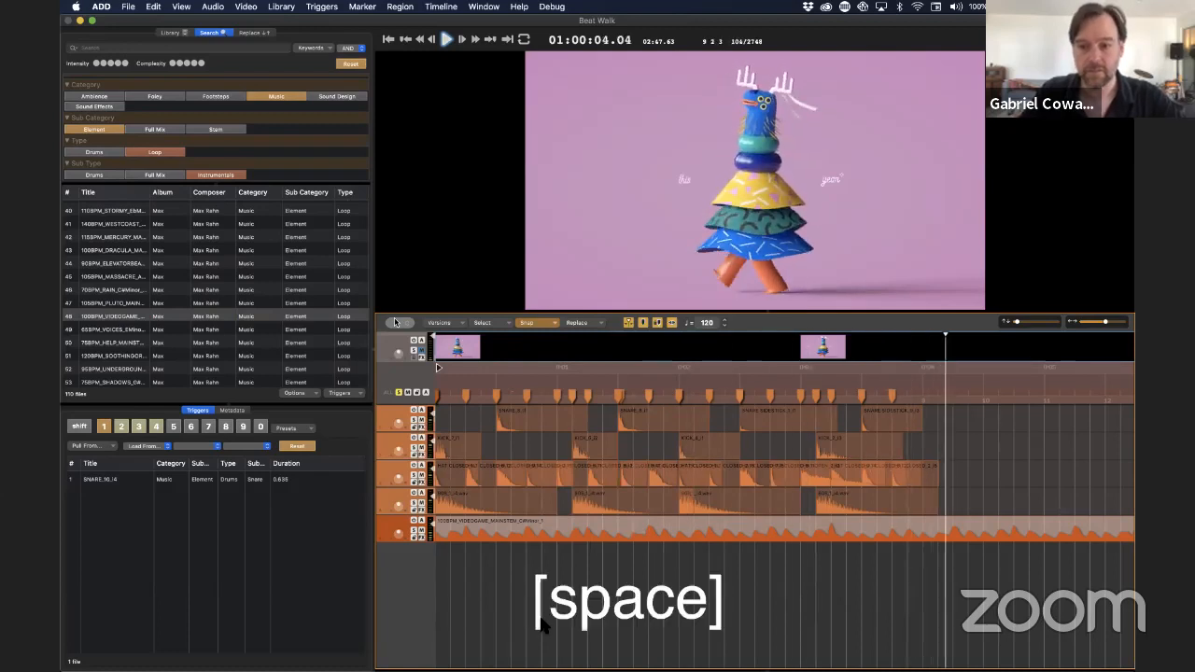
Split the video game loop at 01:00:04.00, delete the part after it, and return the playhead to the start
left_click_drag(937, 367, 923, 356)
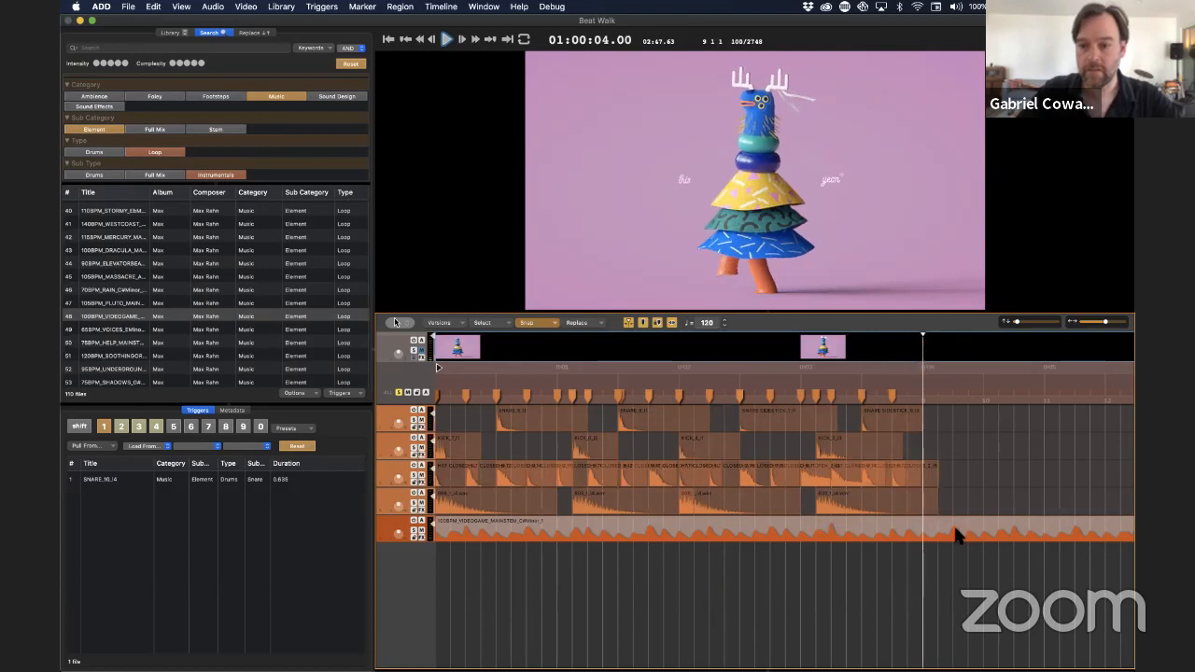
key("super+e")
key("BackSpace")
key("Return")
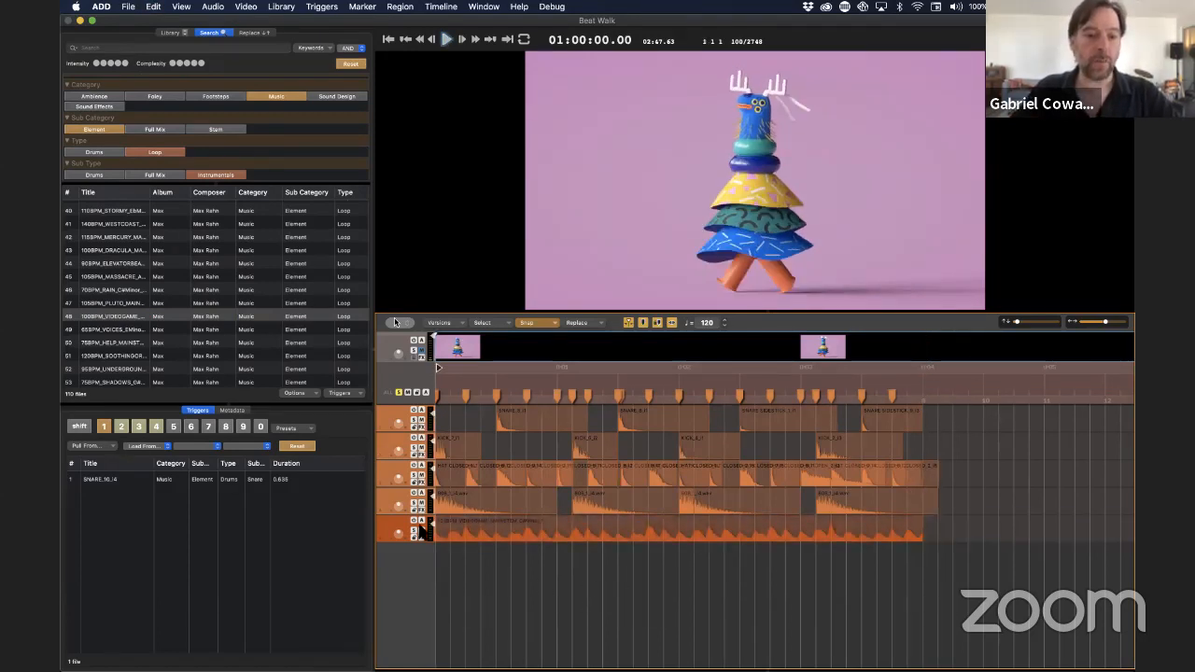
Copy the 808 regions onto a new track directly below and replace the copies with different 808 samples
left_click(382, 500)
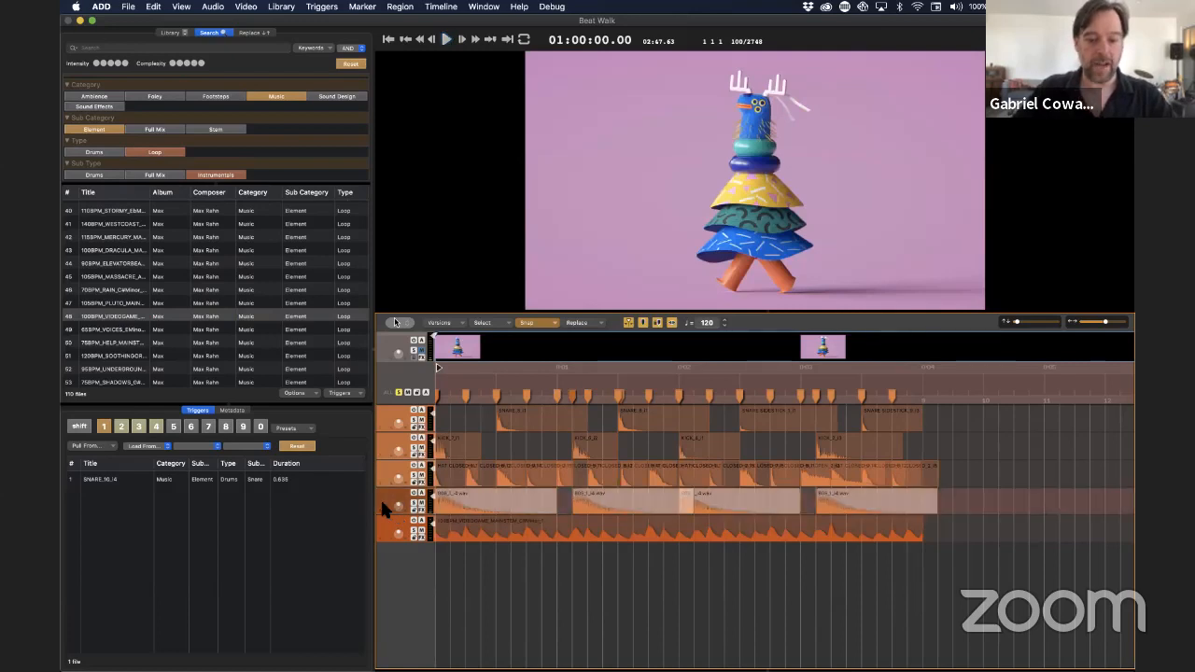
key("super+n")
left_click_drag(448, 507, 460, 540)
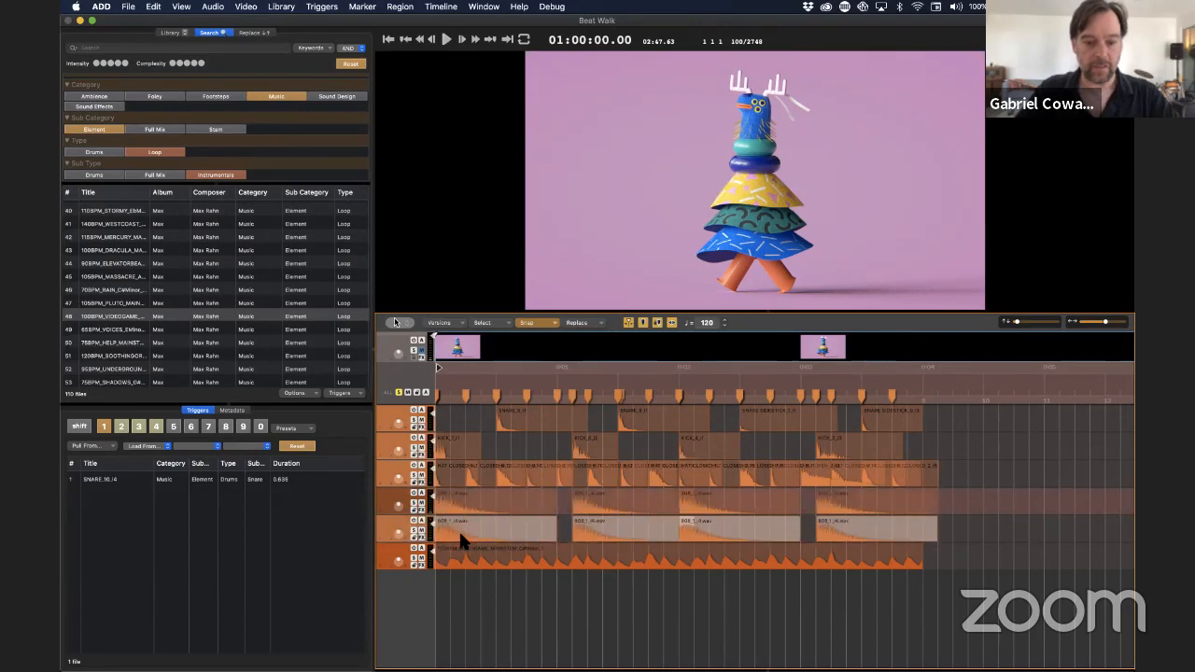
key("super+r")
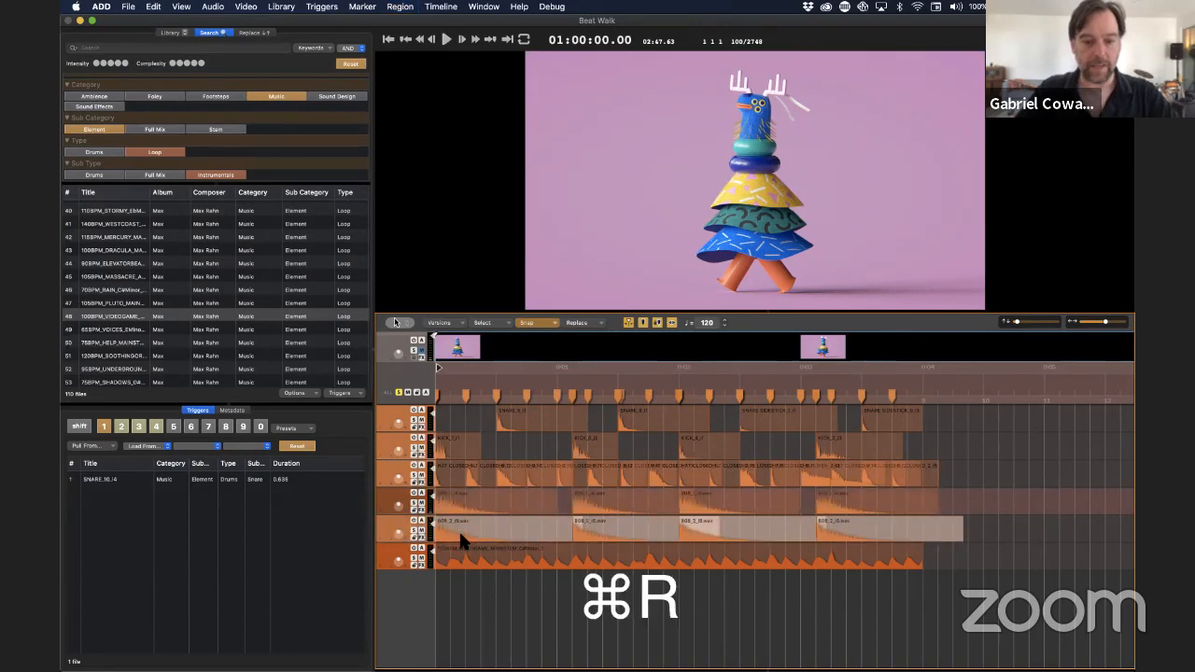
Copy the snare regions onto a new track directly below and replace the copies with different snare samples
left_click(383, 470)
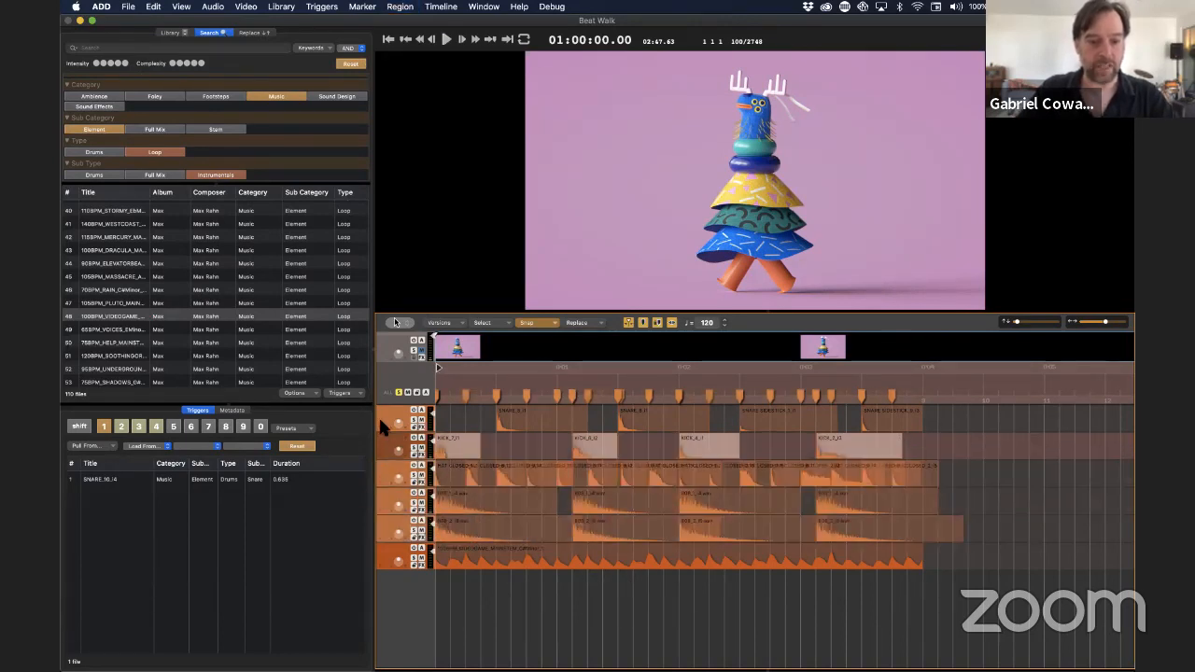
left_click(378, 416)
key("alt+n")
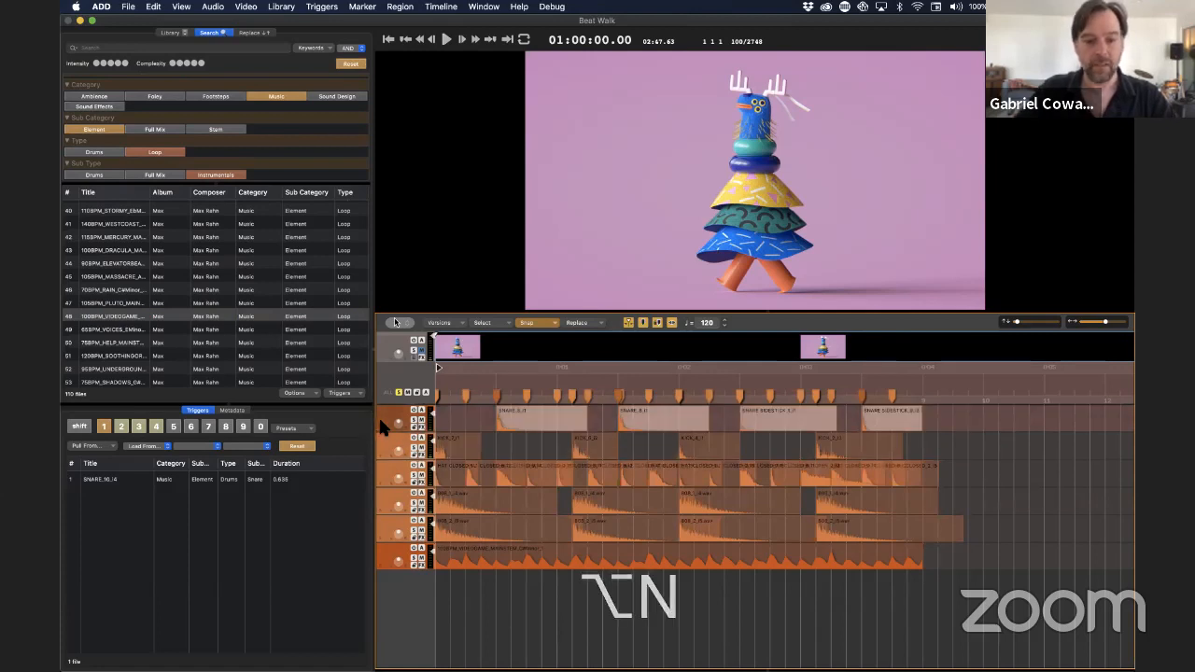
key("super+n")
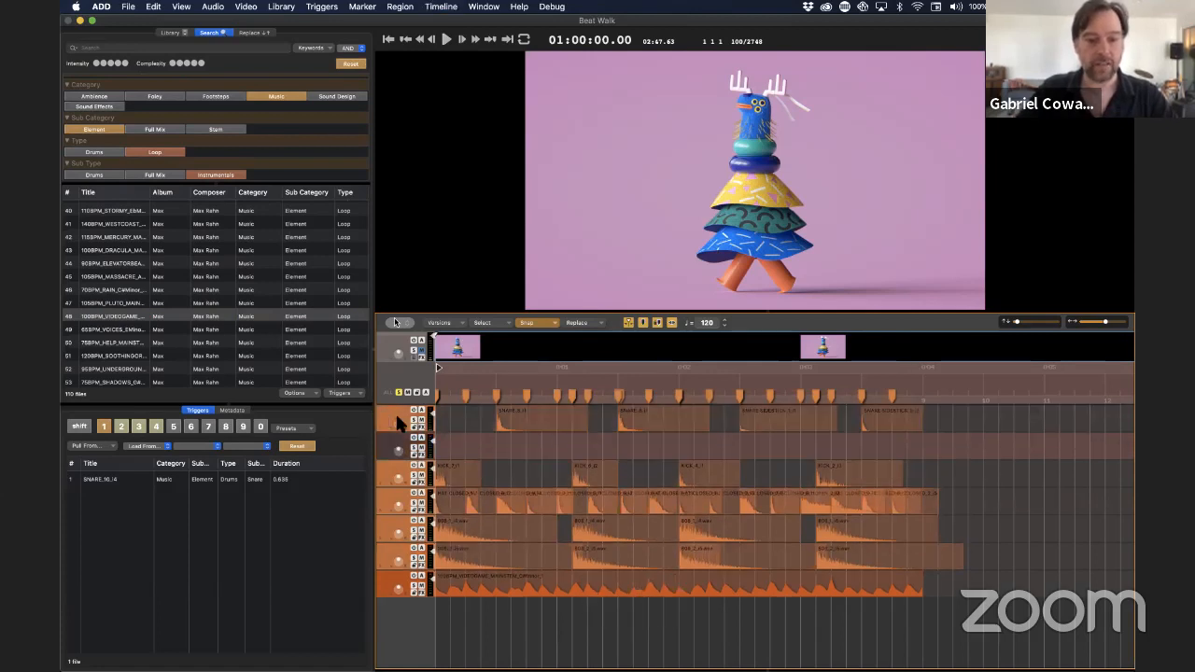
left_click(397, 419)
key("super+r")
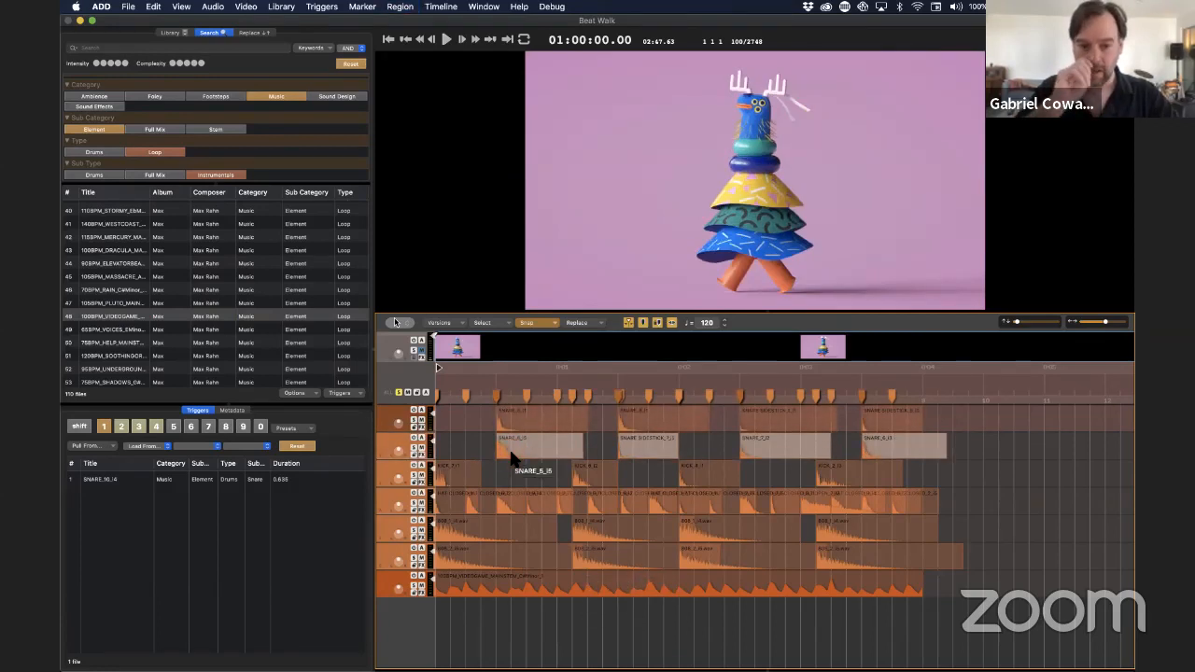
Add an empty track directly below the hat track
left_click(381, 500)
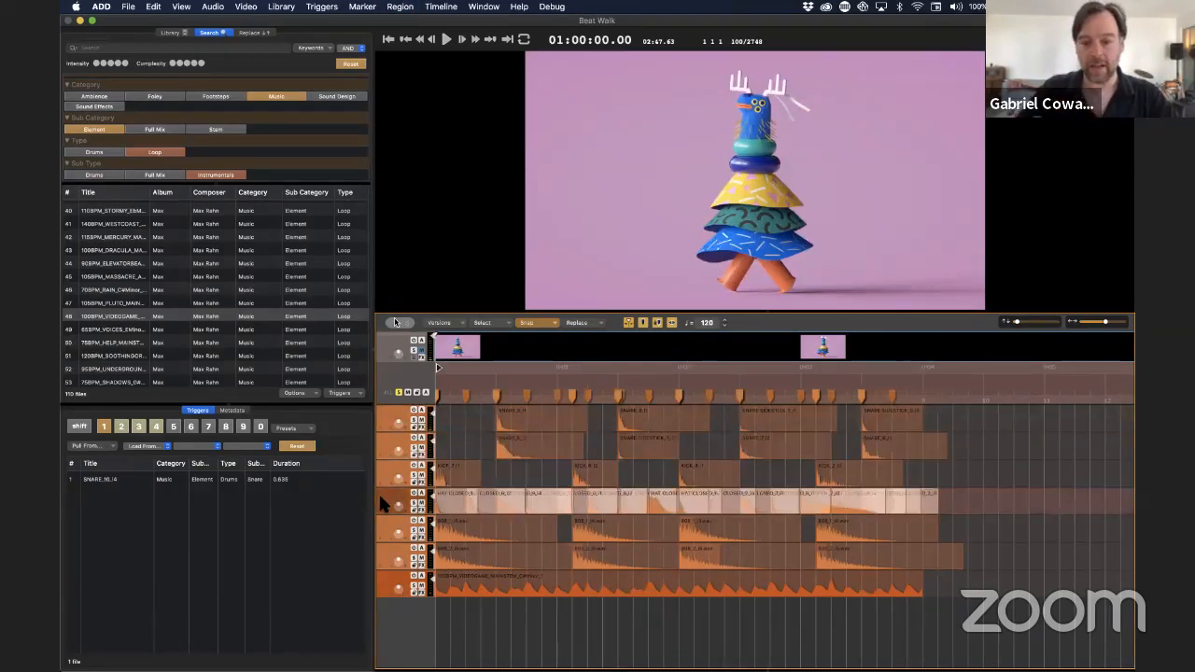
key("super+n")
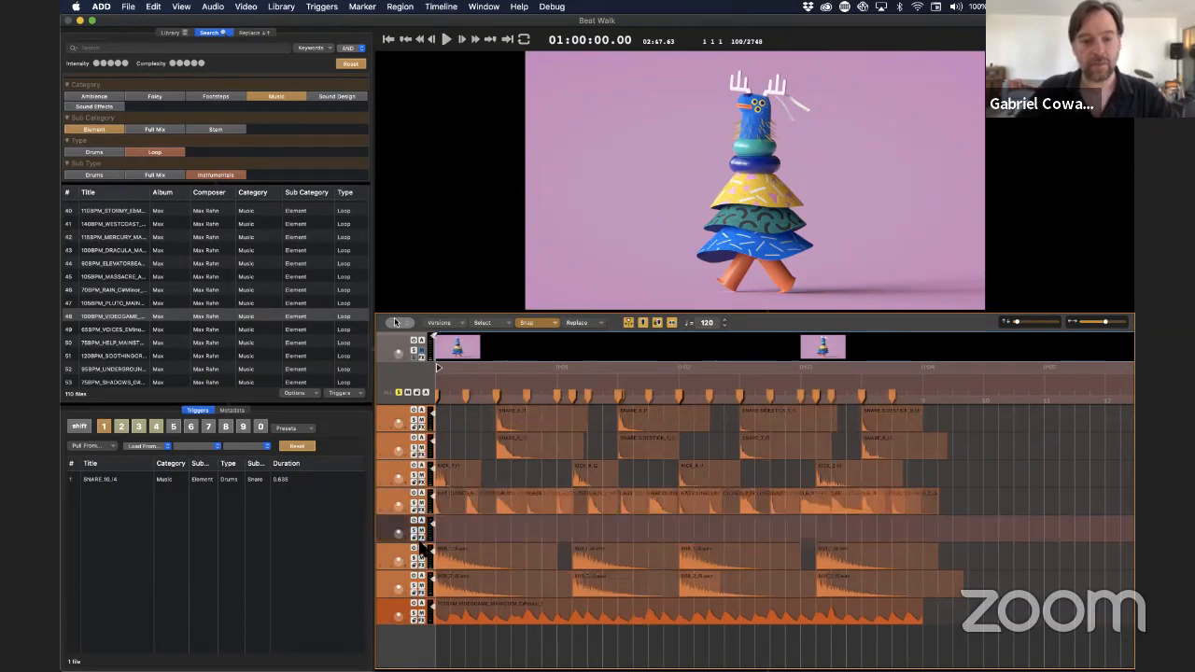
Set the replacement matching of Category, Sub Category, Type and Sub Type to 0%, adjust the low and high duration limits, and open the replacement filters
left_click(598, 323)
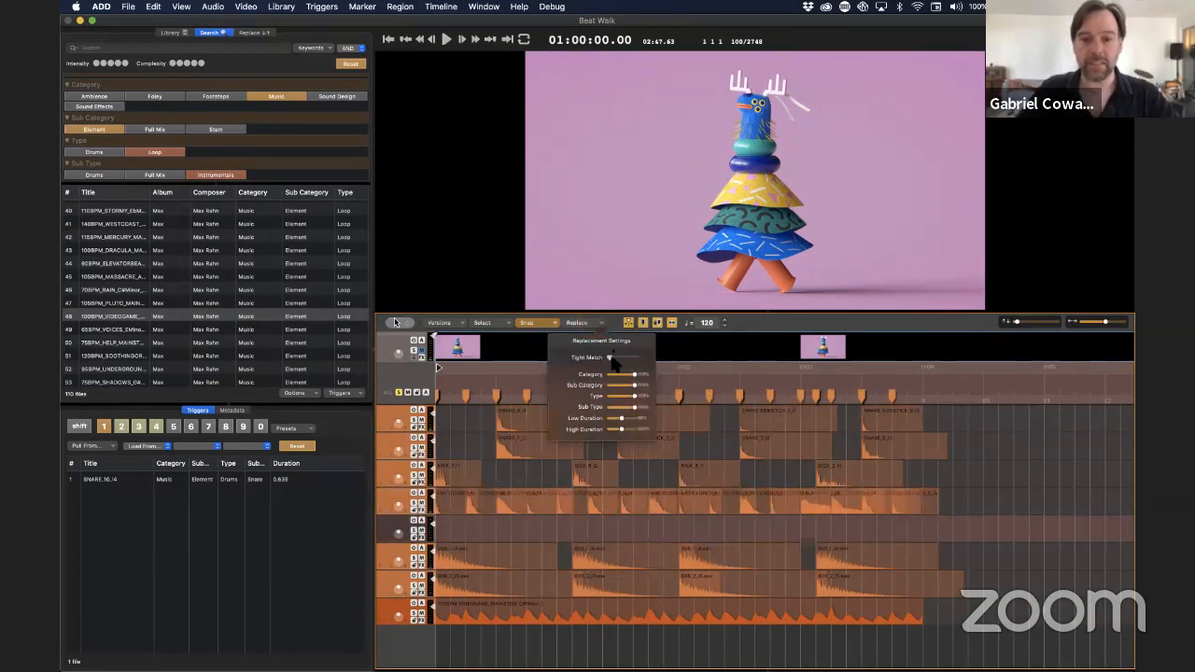
left_click_drag(611, 358, 627, 419)
left_click(617, 418)
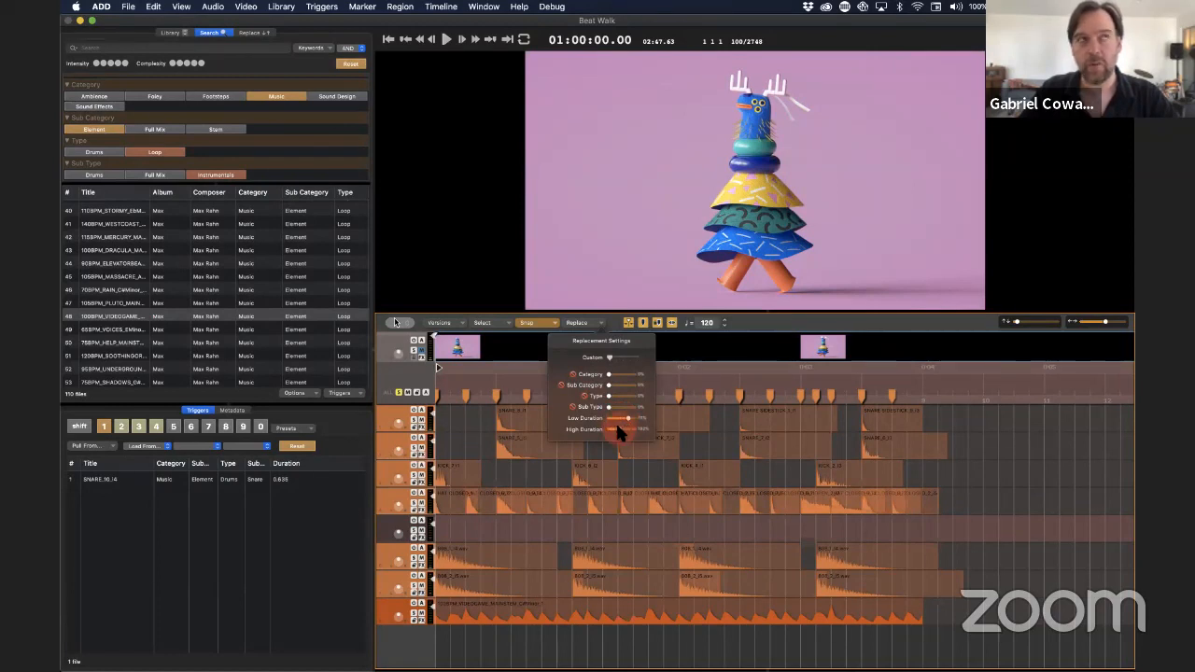
left_click_drag(618, 431, 623, 428)
left_click(622, 424)
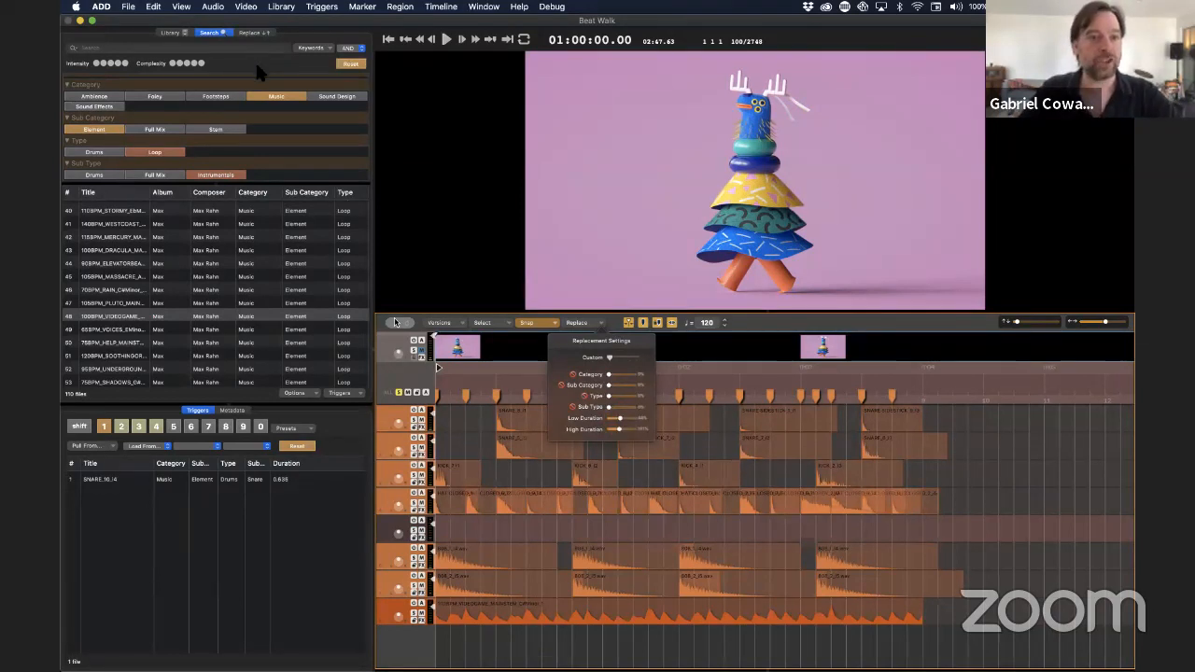
left_click(257, 33)
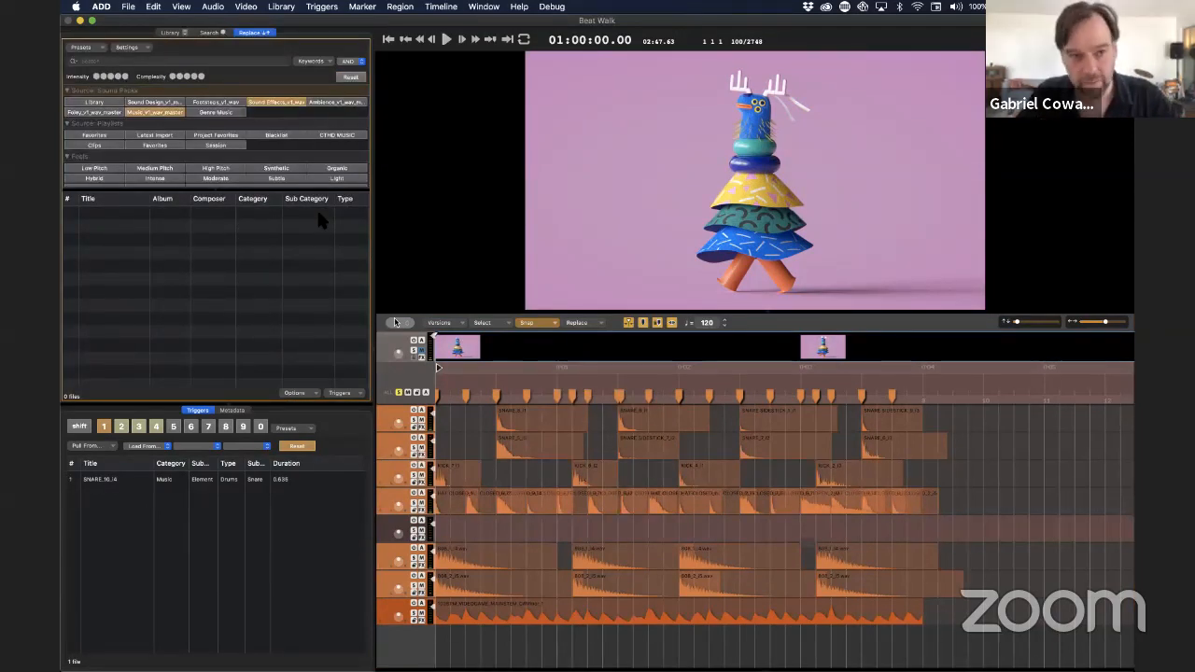
Copy the hat regions onto the empty track directly below, replace the copies with random samples, and play the mix from the start
left_click(415, 507)
left_click_drag(447, 507, 447, 530)
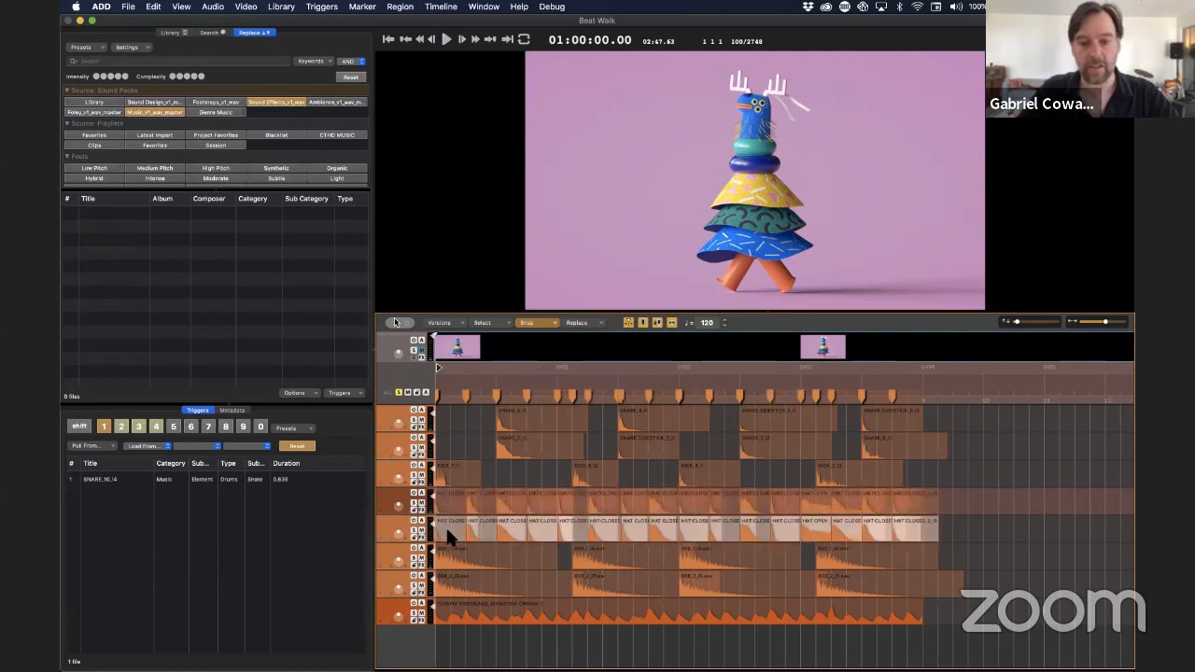
key("super+r")
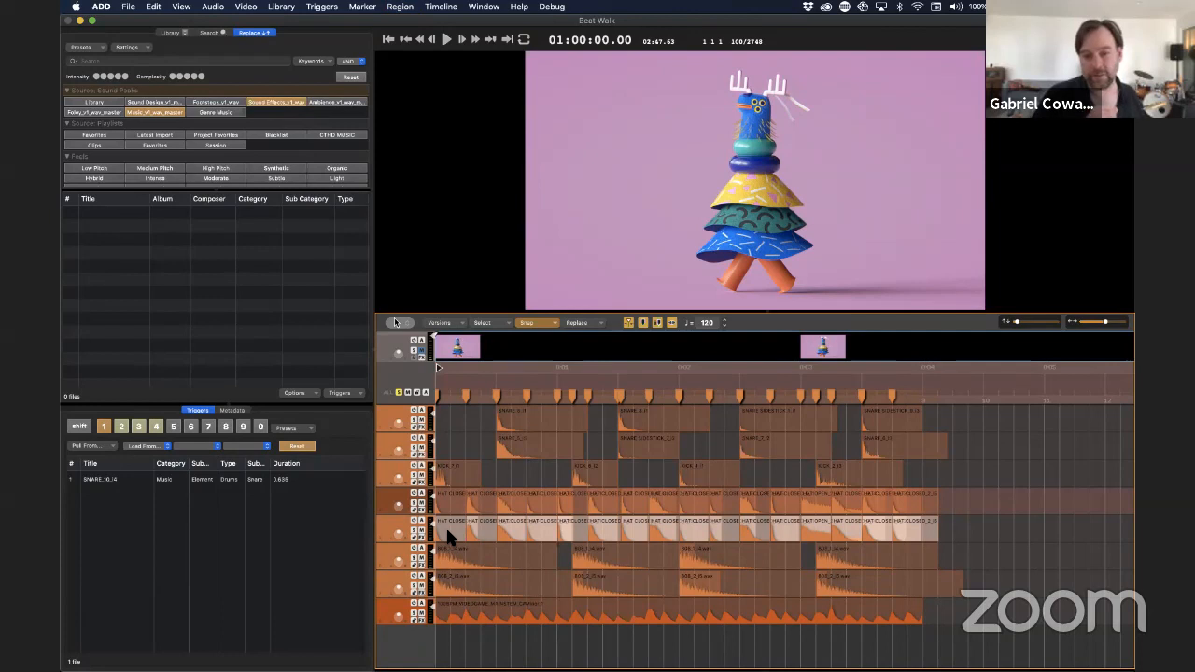
key("Return")
key("space")
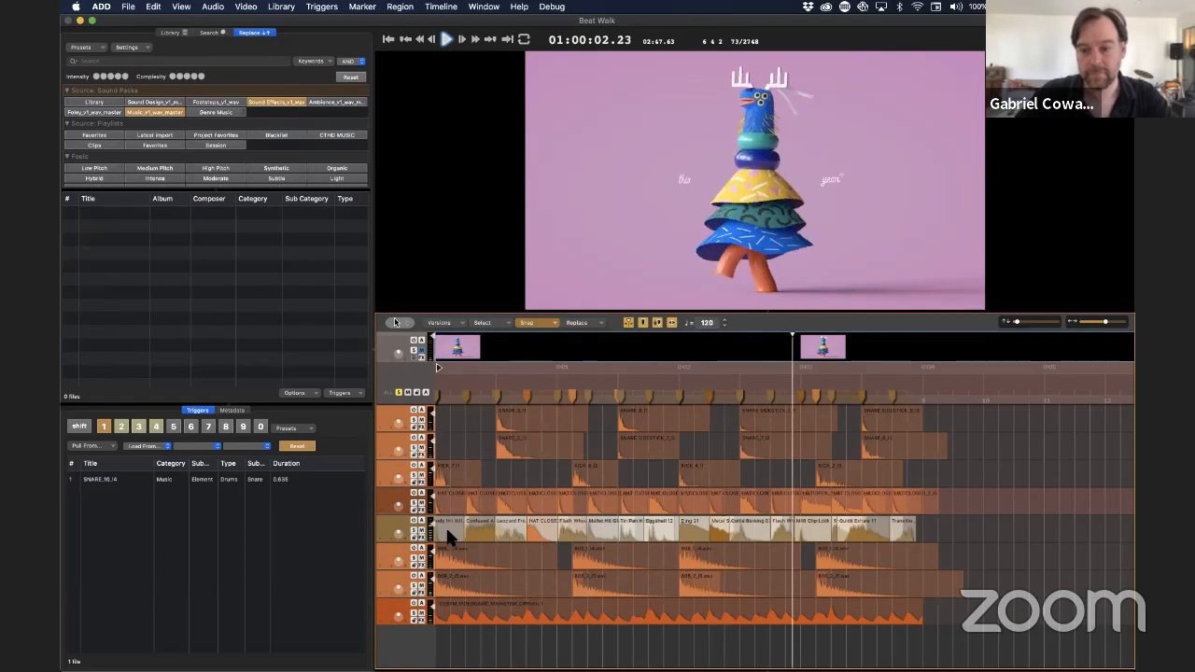
key("space")
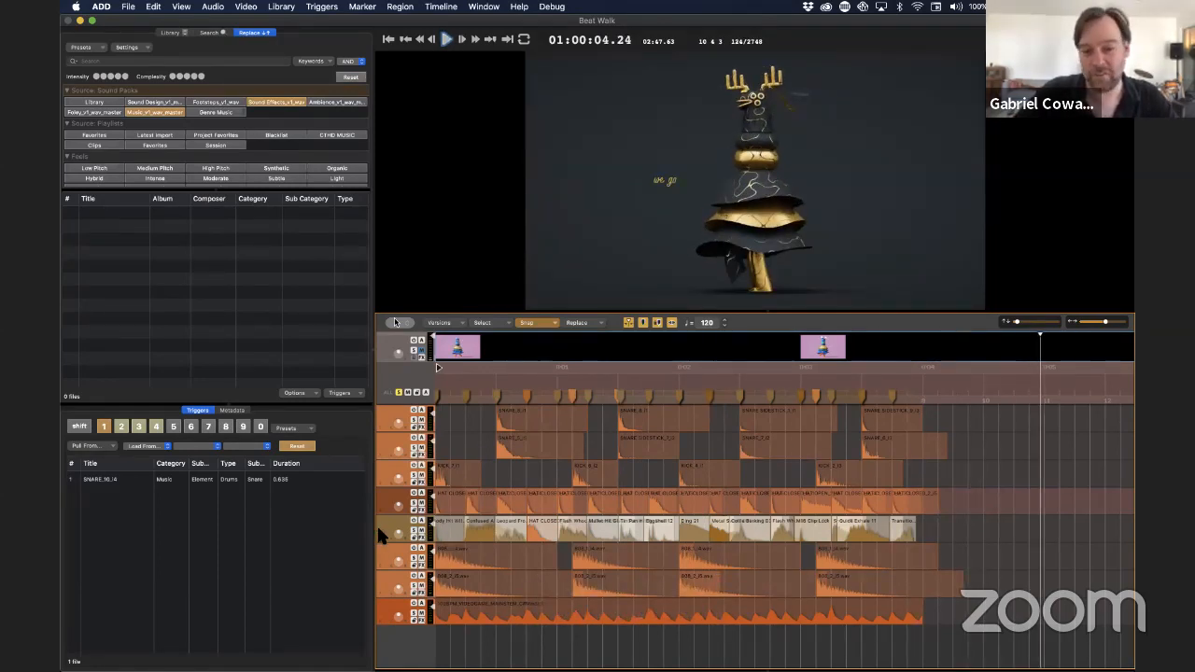
Copy the lower 808 track's regions onto a new track directly below and replace the copies with samples of intensity 4 and 5
left_click(378, 586)
key("super+n")
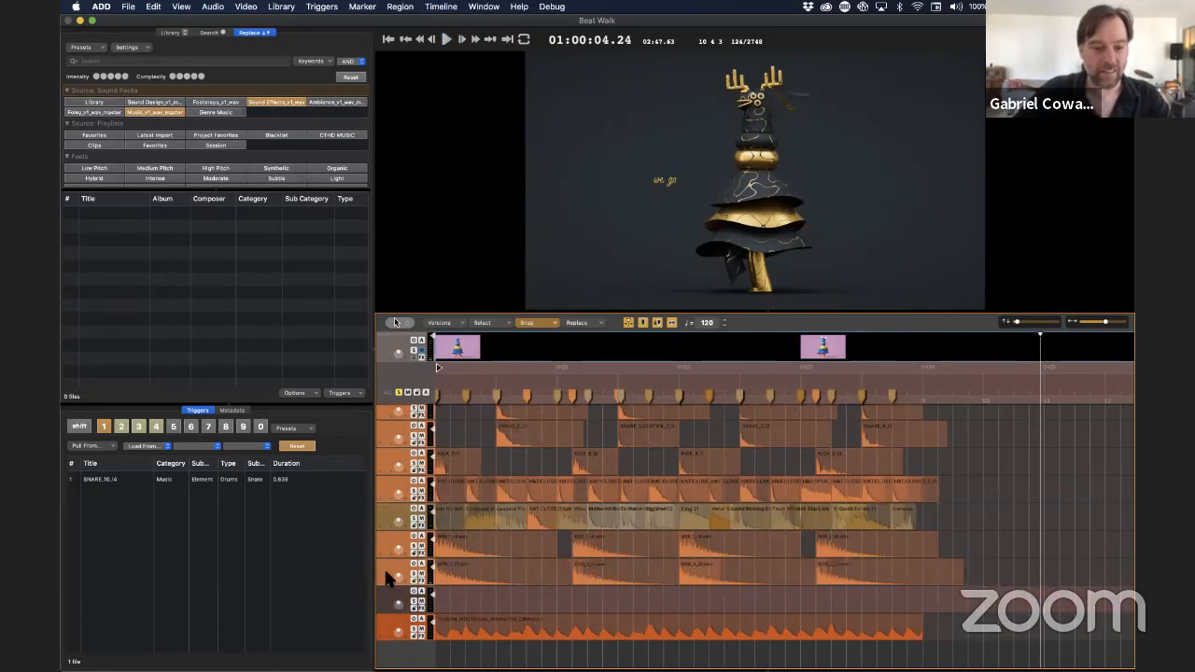
left_click_drag(455, 574, 457, 593)
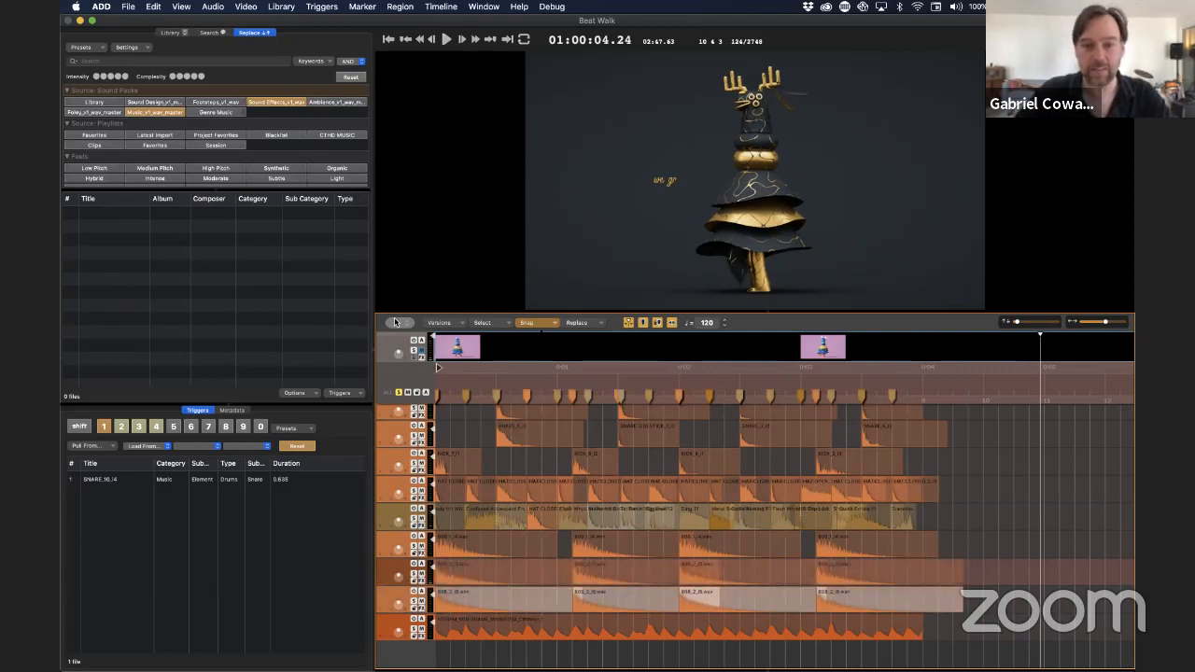
left_click(119, 77)
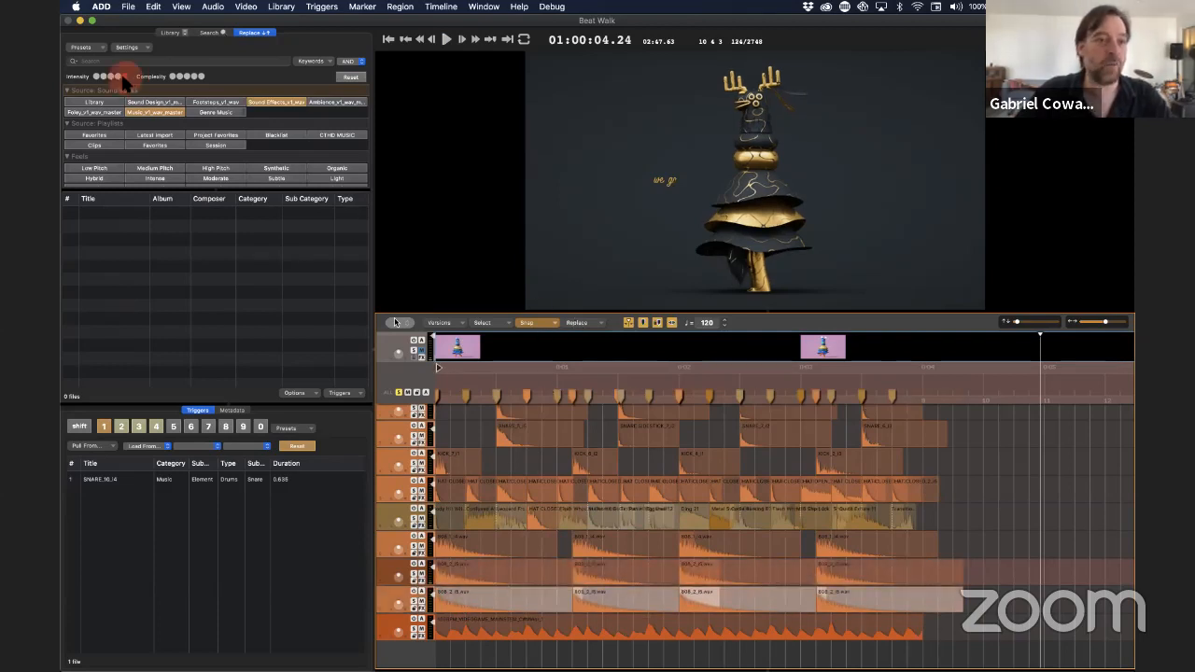
key("super+r")
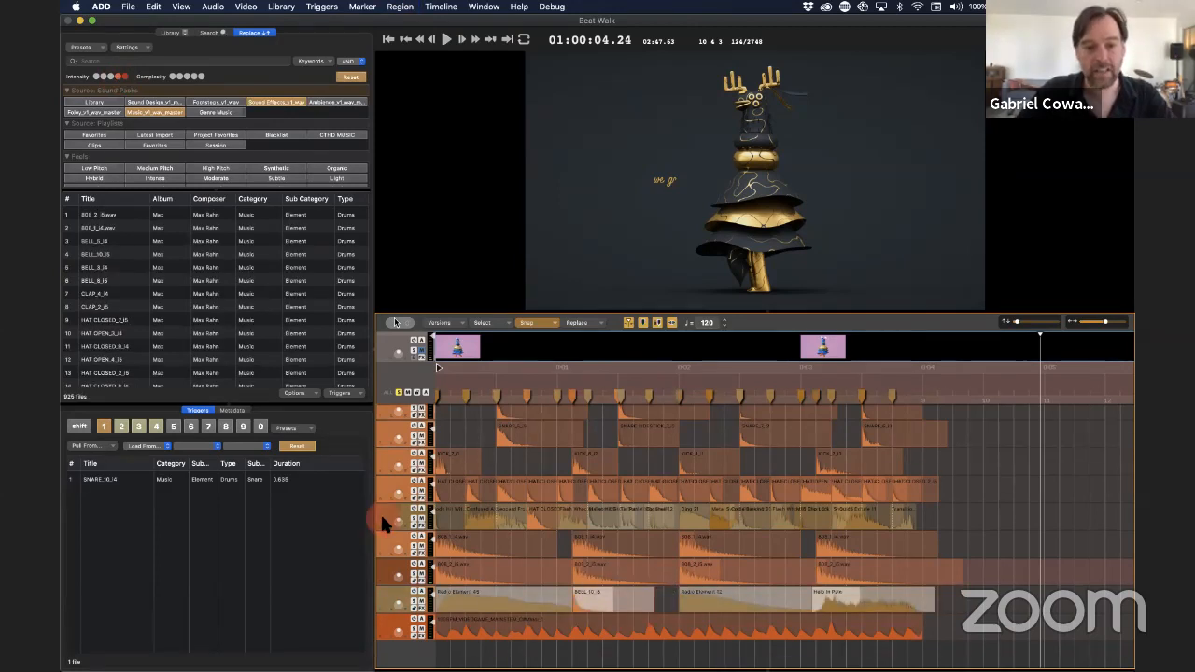
Replace the regions on the copied hat track with samples of intensity 1 and 2 and play the mix from the start
left_click(382, 516)
left_click(118, 77)
left_click(124, 76)
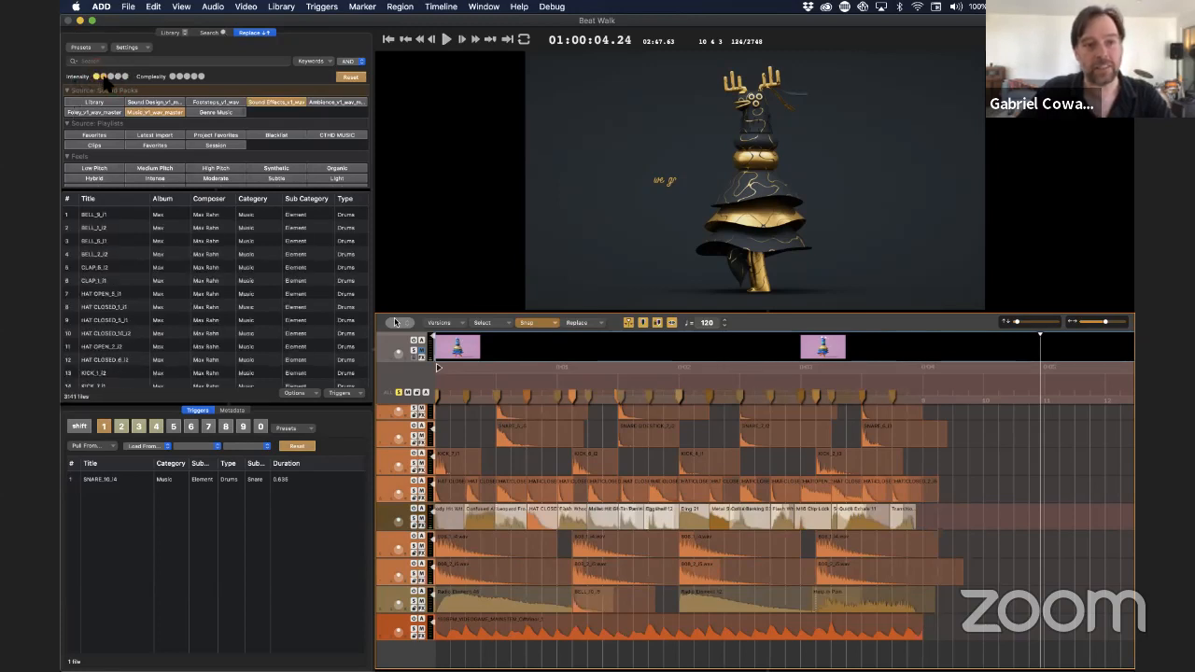
key("super+r")
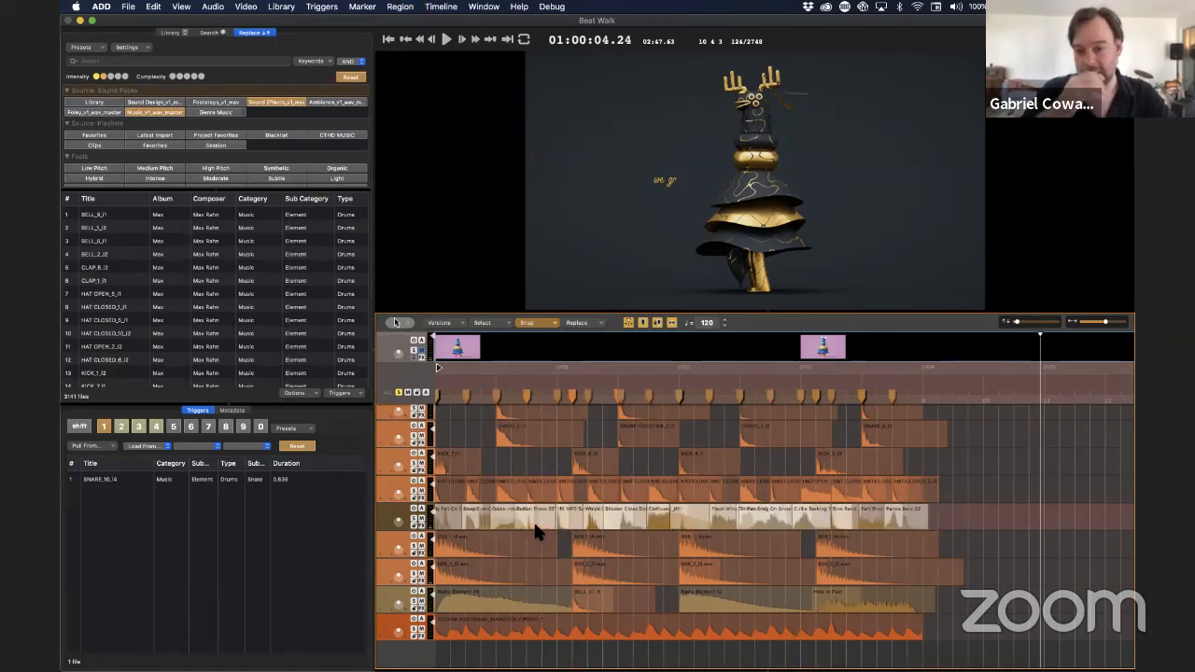
key("Return")
key("space")
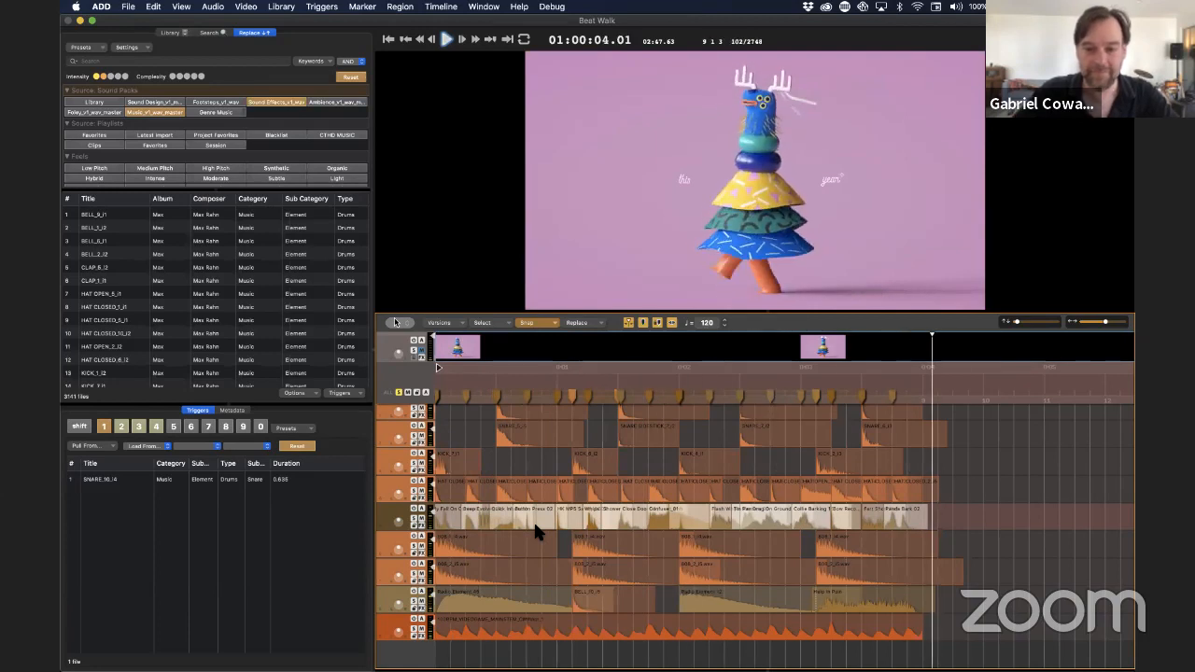
key("space")
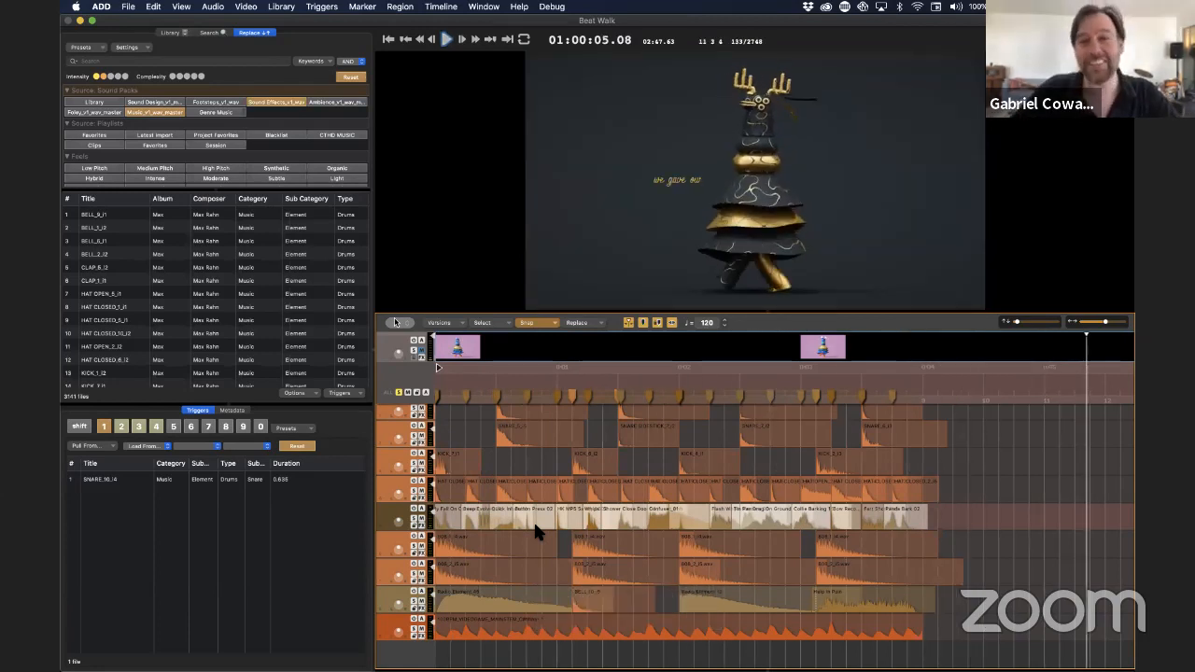